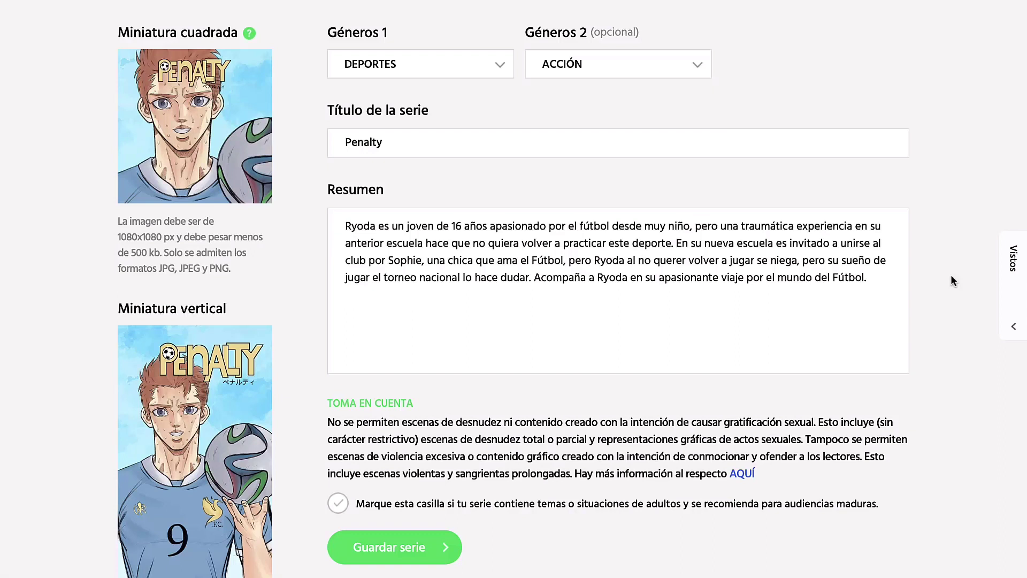
Save the series details for Penalty with the genres DEPORTES and ACCIÓN.
{"action": "left_click", "coordinate": [434, 548]}
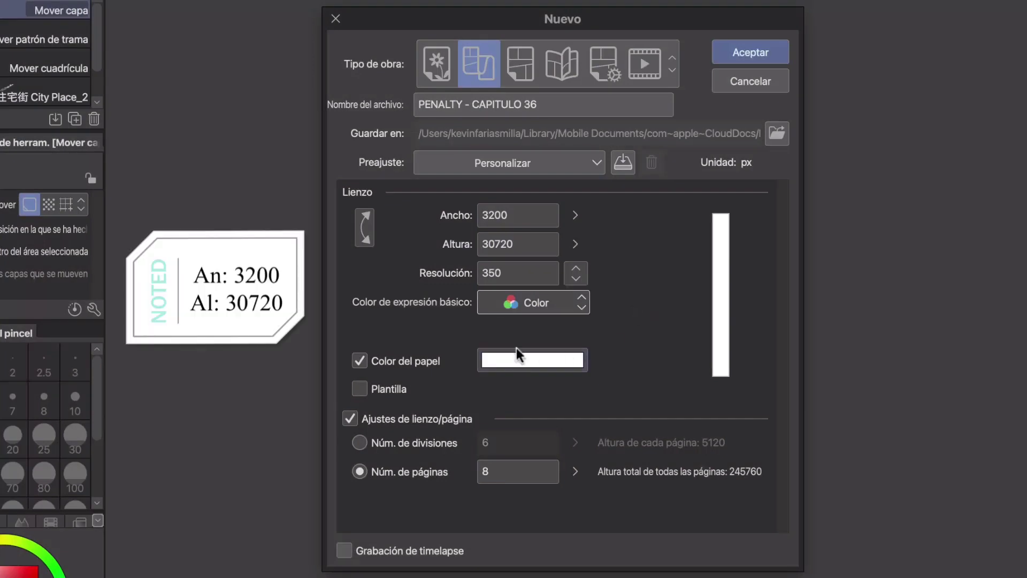
Create the webtoon file PENALTY - CAPITULO 36 at 3200 x 30720 px and 350 dpi, with 8 pages and timelapse recording.
{"action": "left_click", "coordinate": [434, 420]}
{"action": "left_click", "coordinate": [434, 421]}
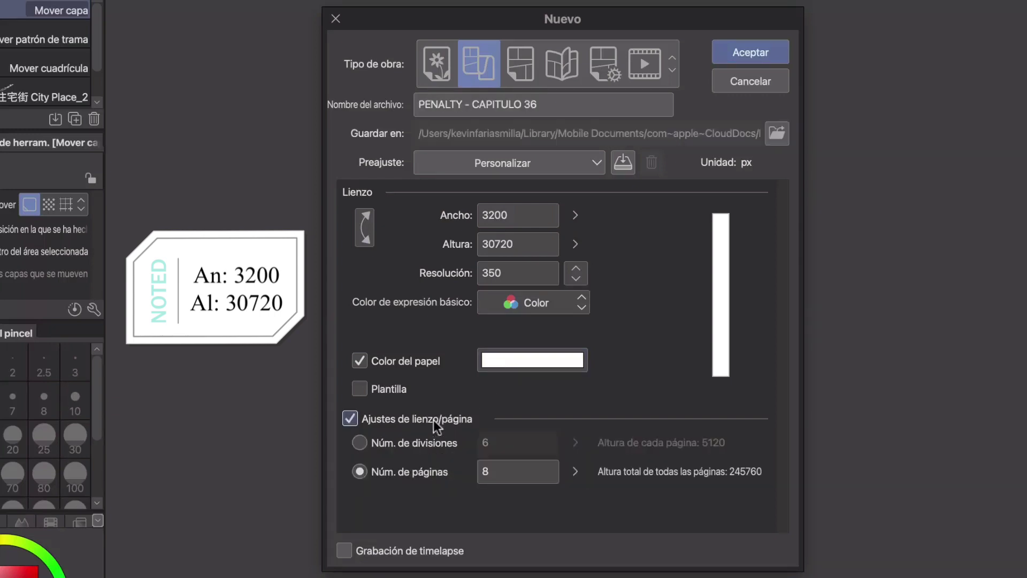
{"action": "left_click", "coordinate": [432, 446]}
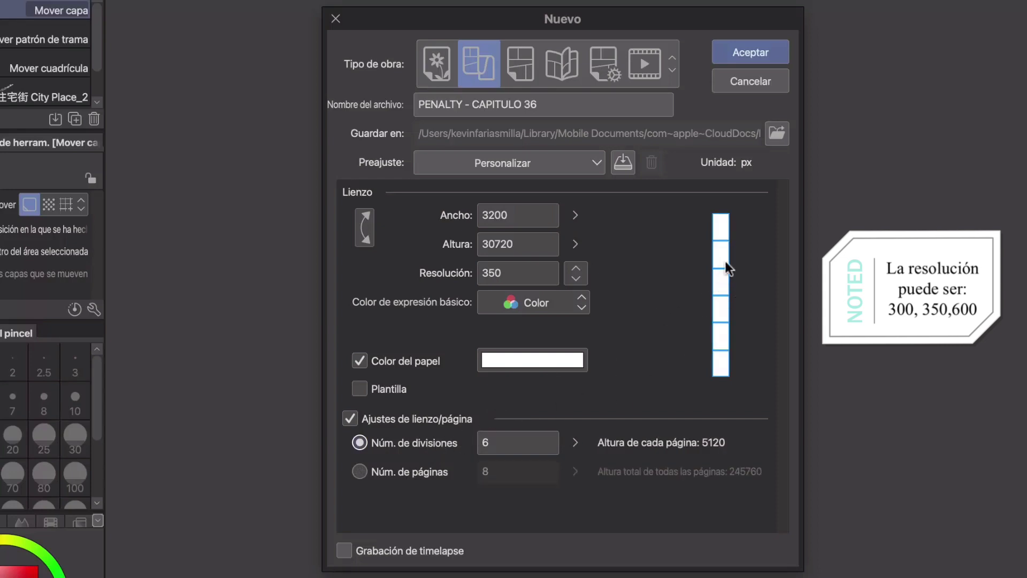
{"action": "left_click", "coordinate": [428, 472]}
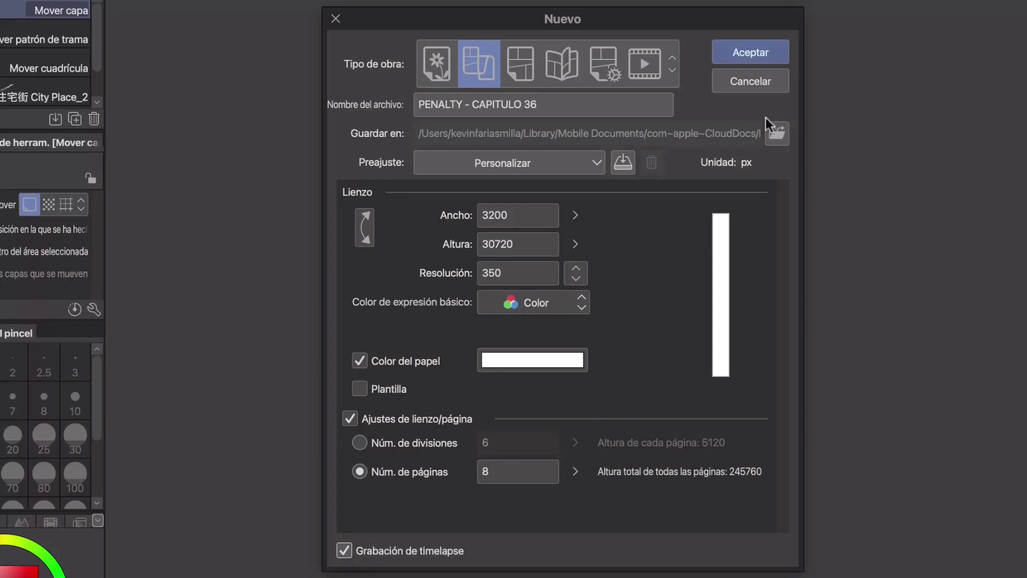
{"action": "left_click", "coordinate": [774, 55]}
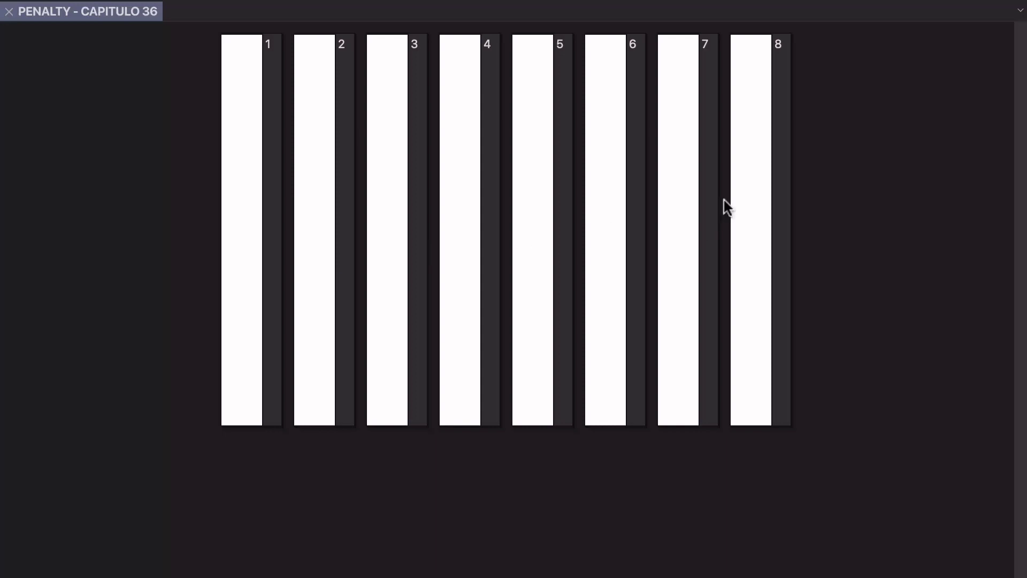
Open page 1 of the chapter and rename its drawing layer as SKETCH.
{"action": "double_click", "coordinate": [245, 117]}
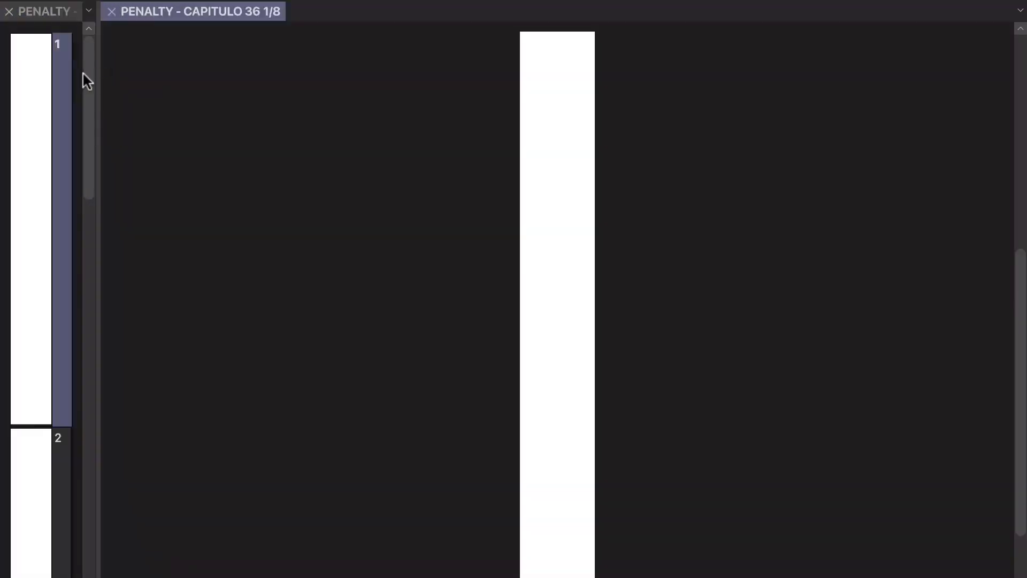
{"action": "left_click_drag", "start_coordinate": [82, 80], "coordinate": [100, 54]}
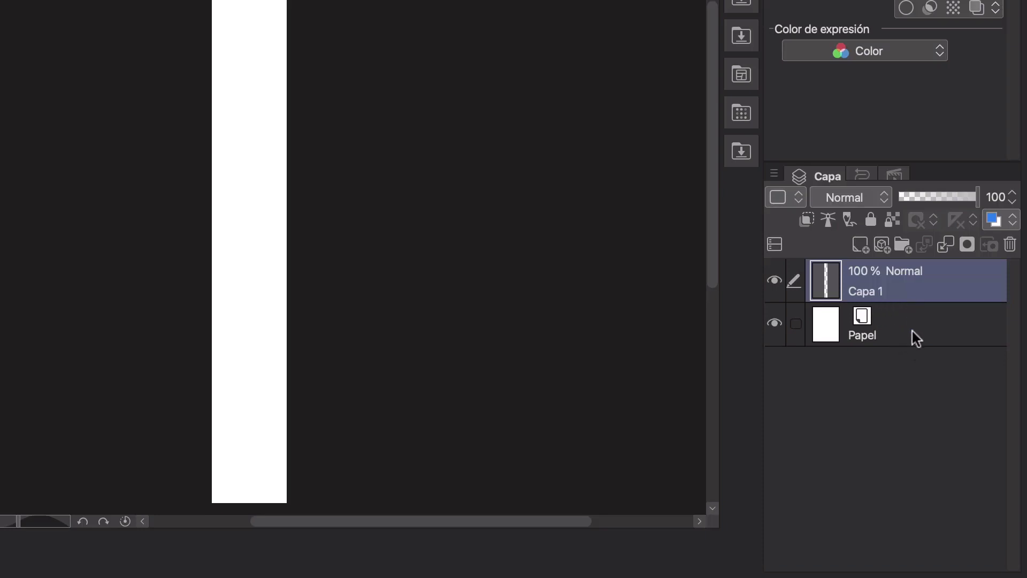
{"action": "type", "text": "SKETCH"}
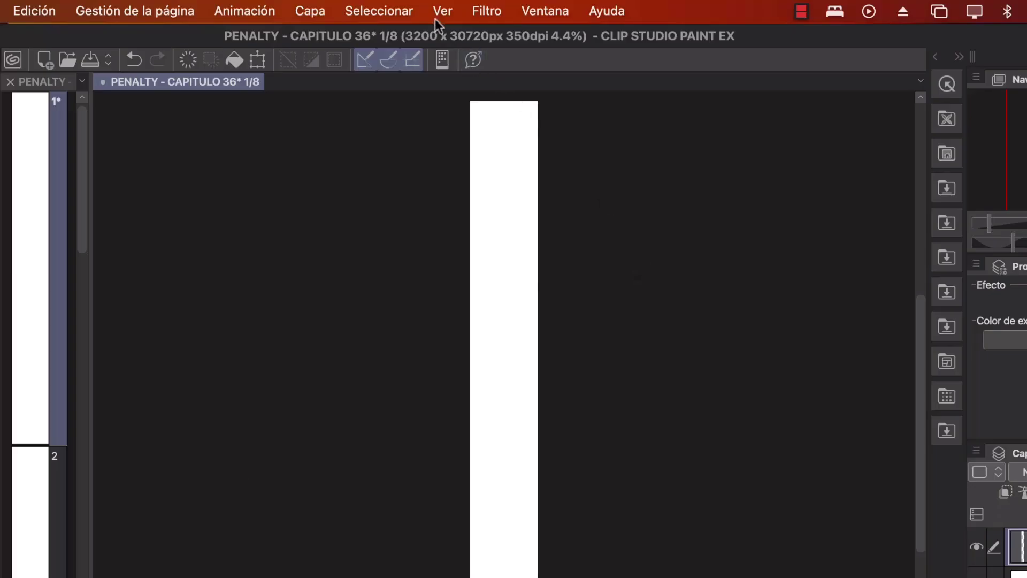
Display the webtoon on-screen area over page 1 and shift the canvas to check the visible portion.
{"action": "left_click", "coordinate": [435, 18]}
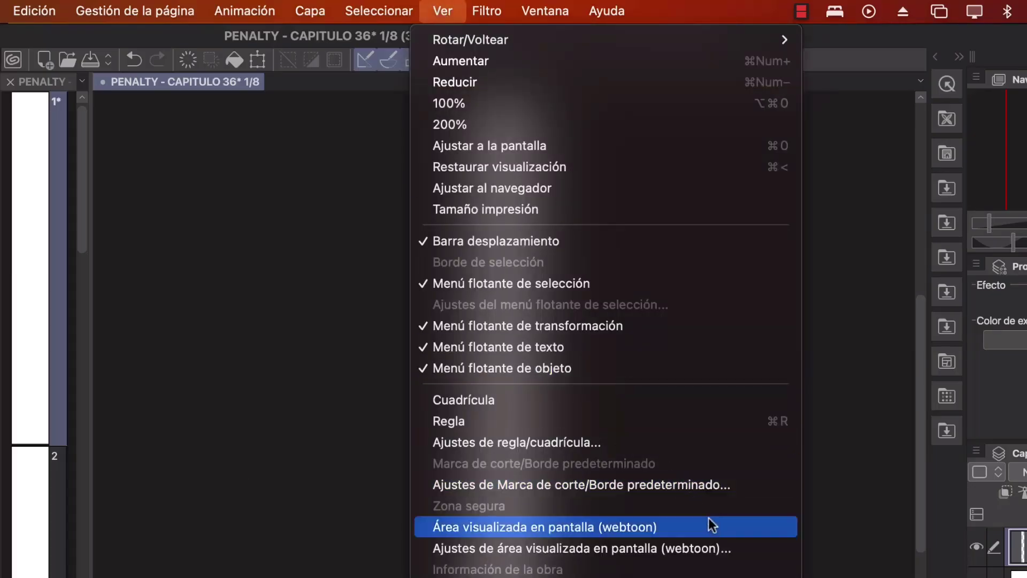
{"action": "left_click", "coordinate": [746, 528]}
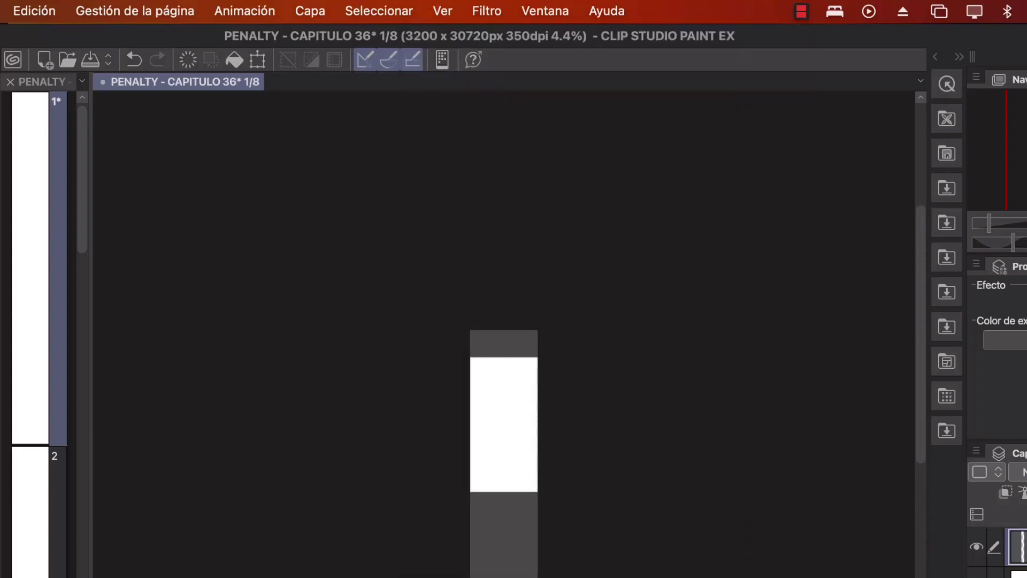
{"action": "left_click_drag", "start_coordinate": [514, 558], "coordinate": [522, 523]}
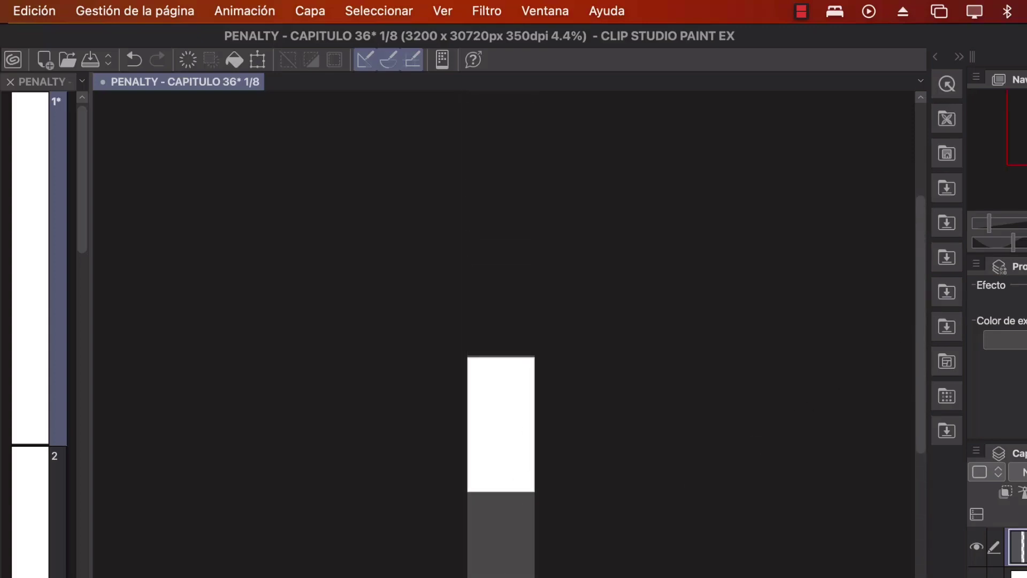
Show the rulers and place horizontal guides across page 1 every 5120 px.
{"action": "key", "text": "ctrl+F2"}
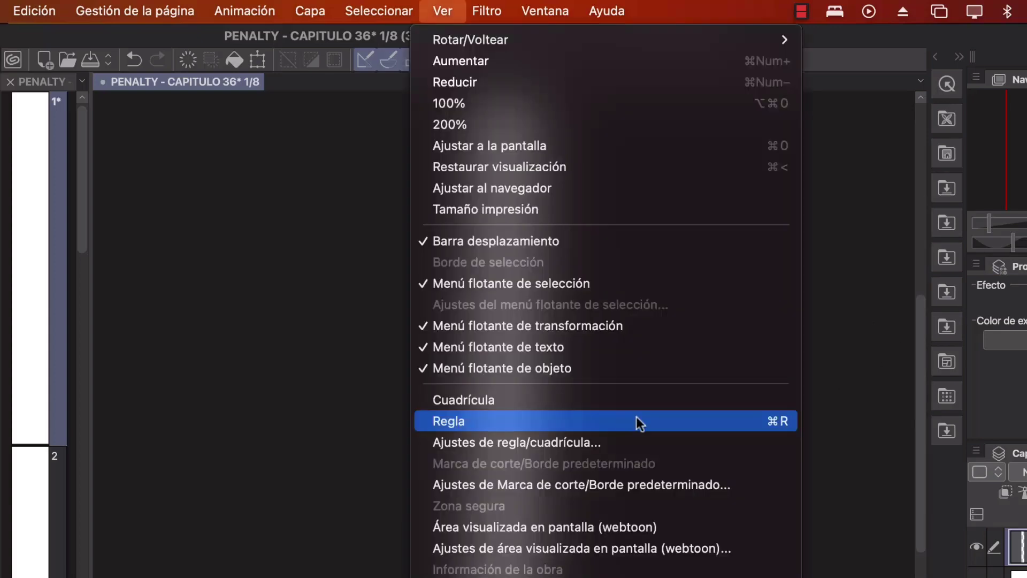
{"action": "left_click", "coordinate": [673, 422]}
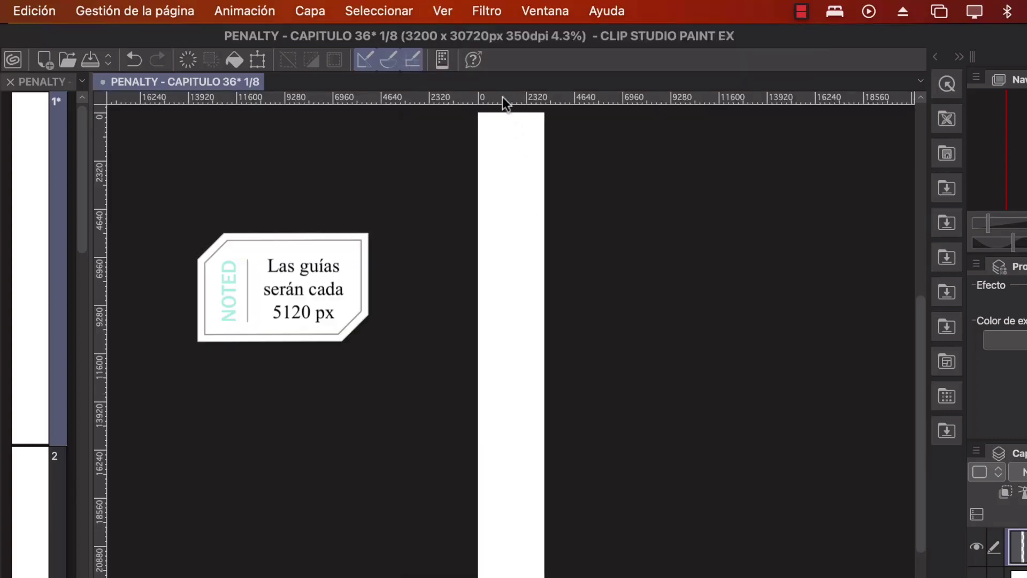
{"action": "left_click_drag", "start_coordinate": [503, 98], "coordinate": [499, 208]}
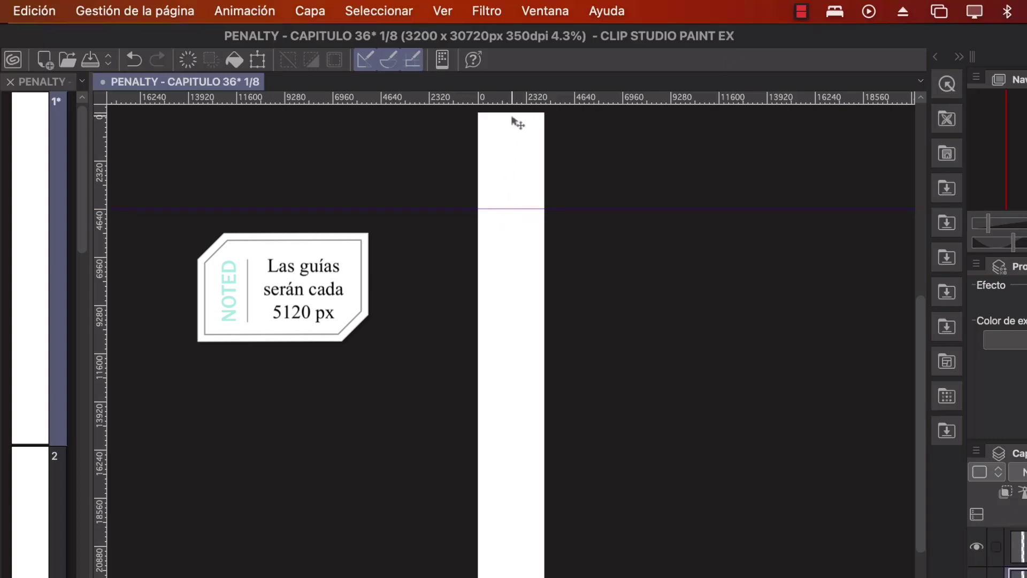
{"action": "left_click_drag", "start_coordinate": [505, 98], "coordinate": [498, 306]}
{"action": "left_click_drag", "start_coordinate": [505, 97], "coordinate": [502, 399]}
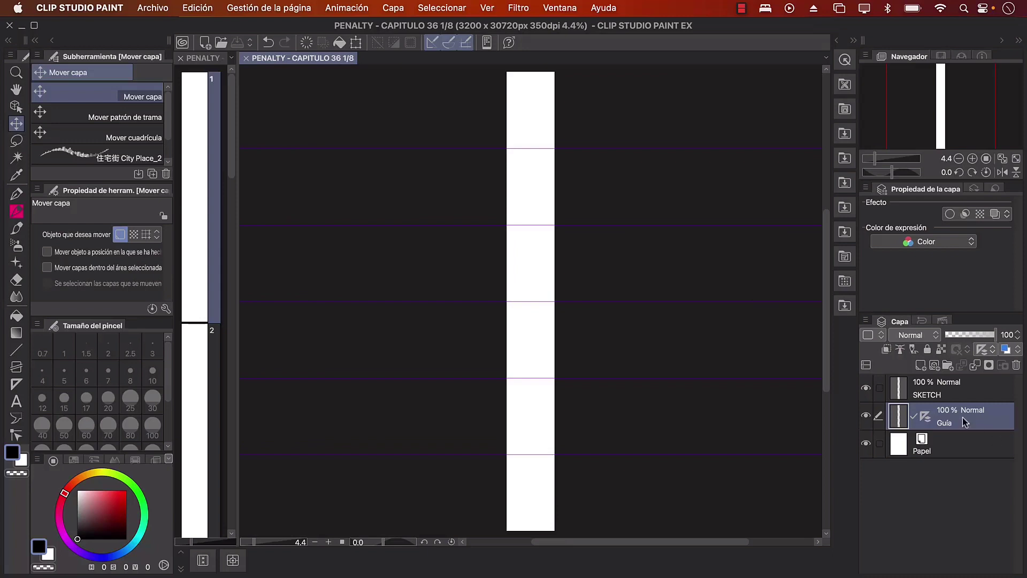
Copy the Guía layer from page 1 into page 2, save that page and close it.
{"action": "left_click", "coordinate": [197, 7]}
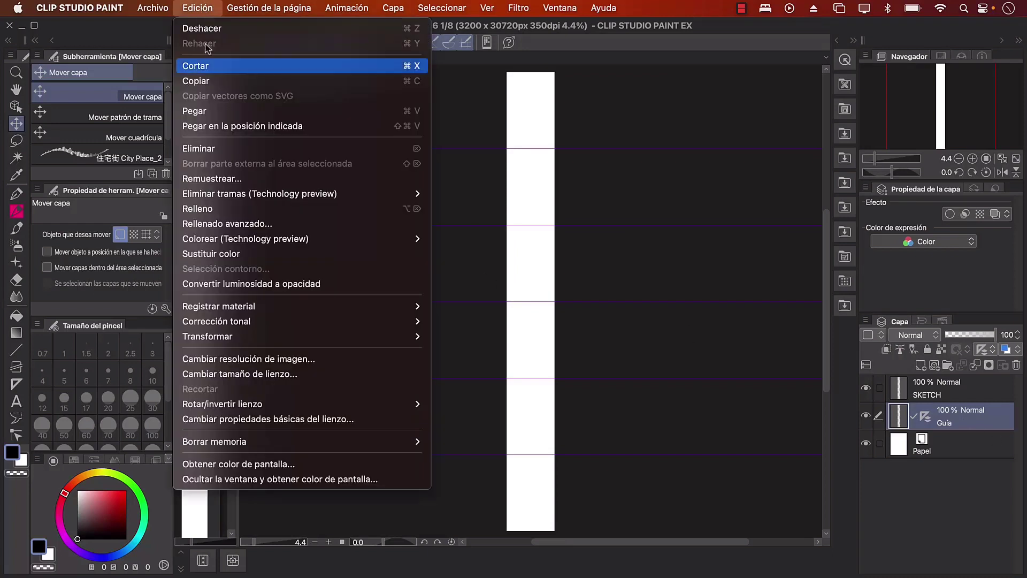
{"action": "left_click", "coordinate": [213, 81]}
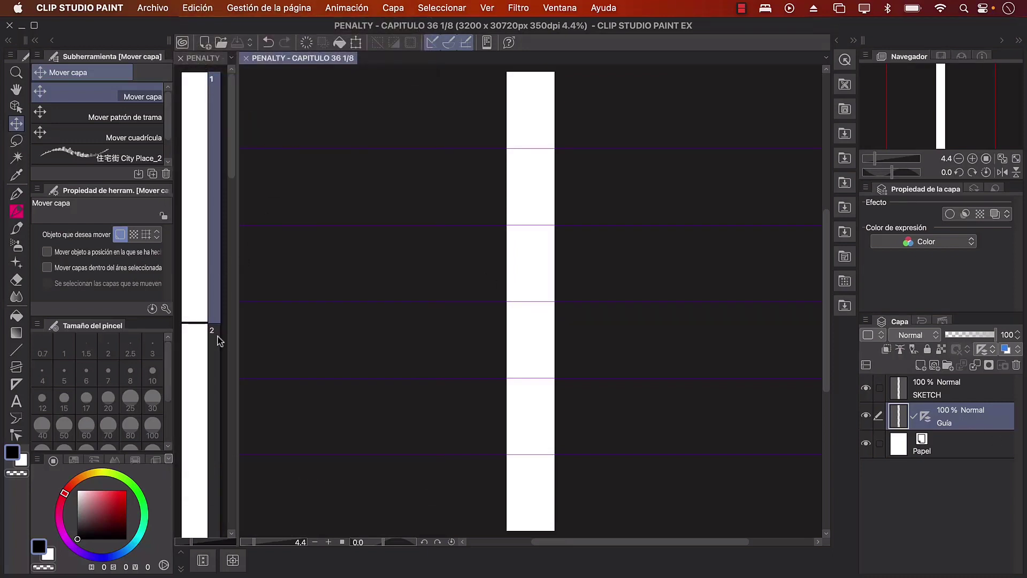
{"action": "double_click", "coordinate": [198, 392]}
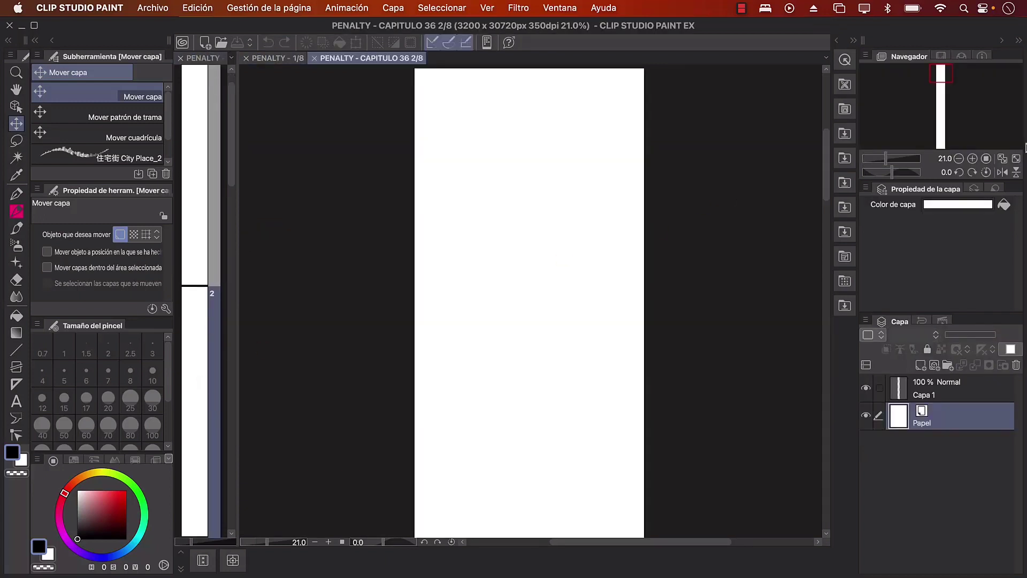
{"action": "left_click", "coordinate": [1016, 159]}
{"action": "key", "text": "super+v"}
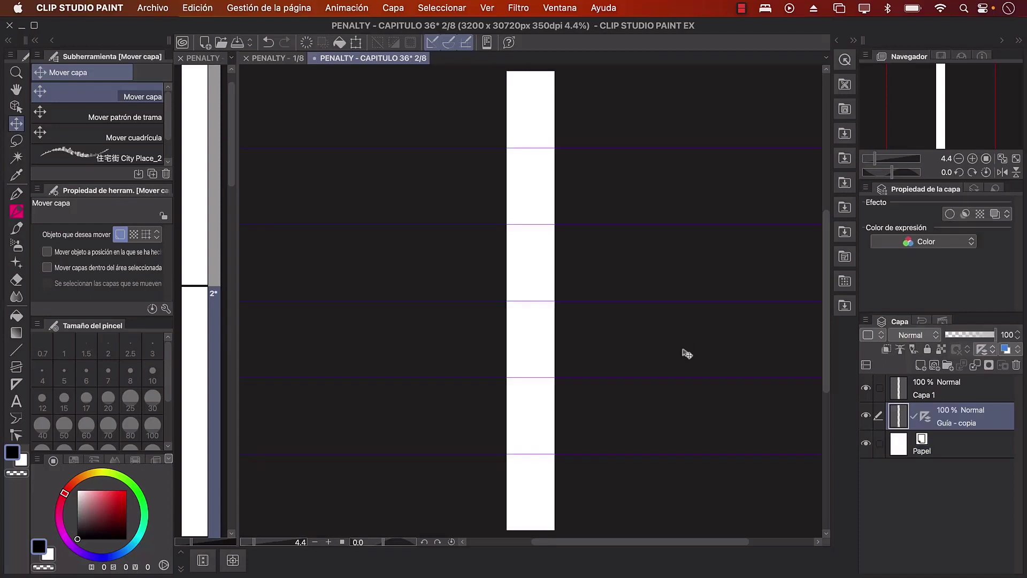
{"action": "key", "text": "super+s"}
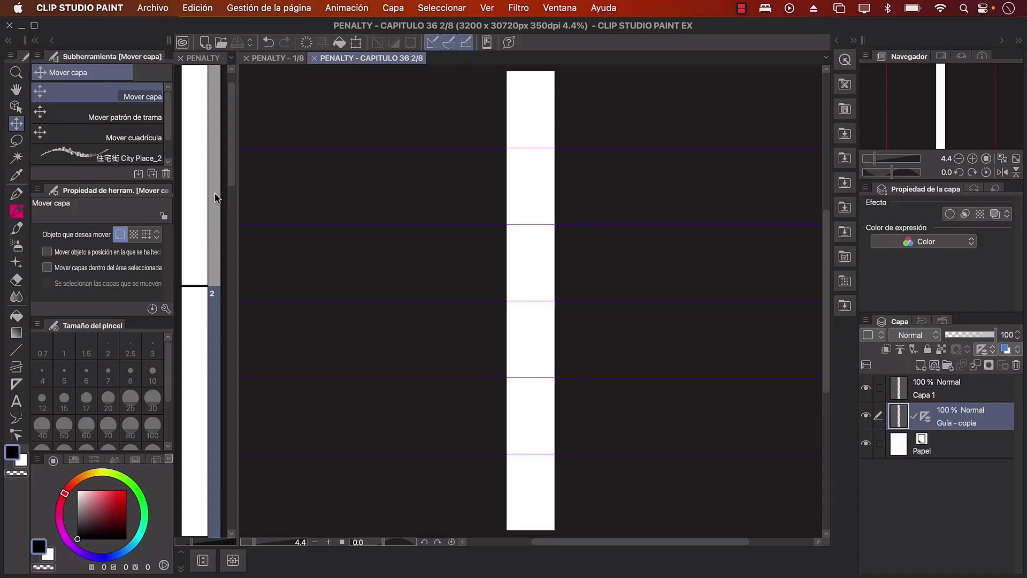
{"action": "key", "text": "super+w"}
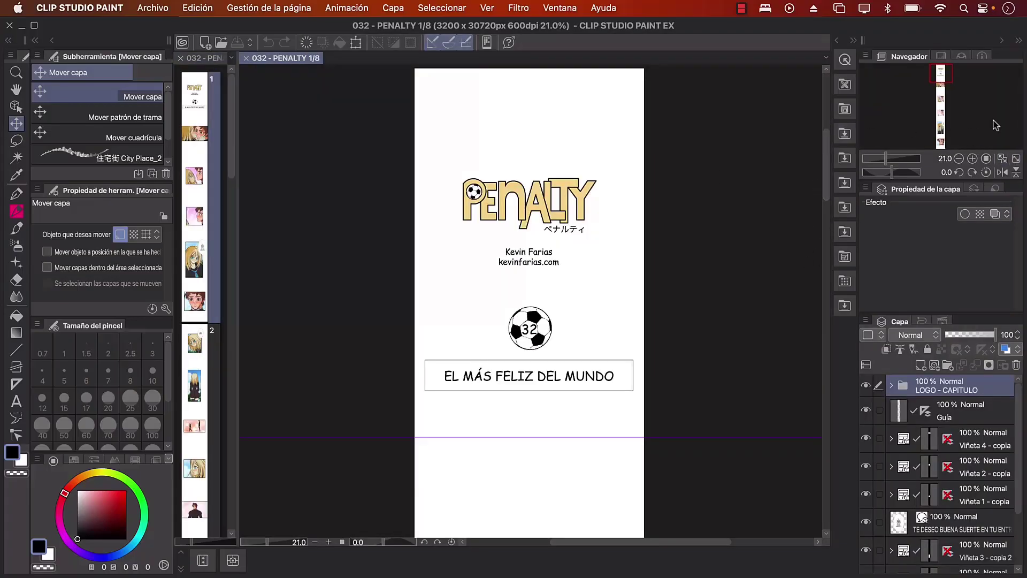
Examine page 1 of 032 - PENALTY, comparing the panel placement and spacing with the guides down to the page end.
{"action": "left_click", "coordinate": [1016, 158]}
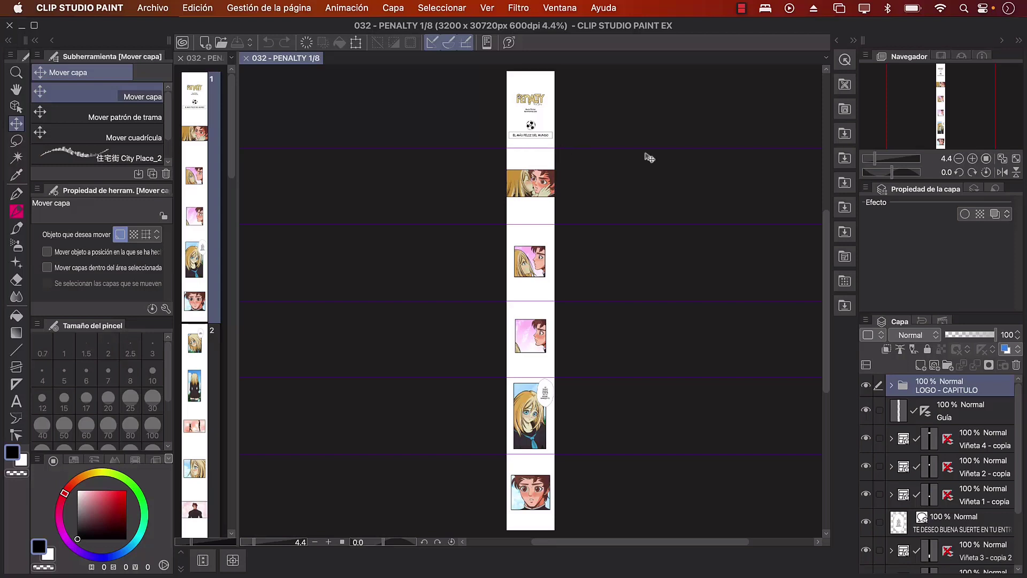
{"action": "left_click", "coordinate": [973, 159]}
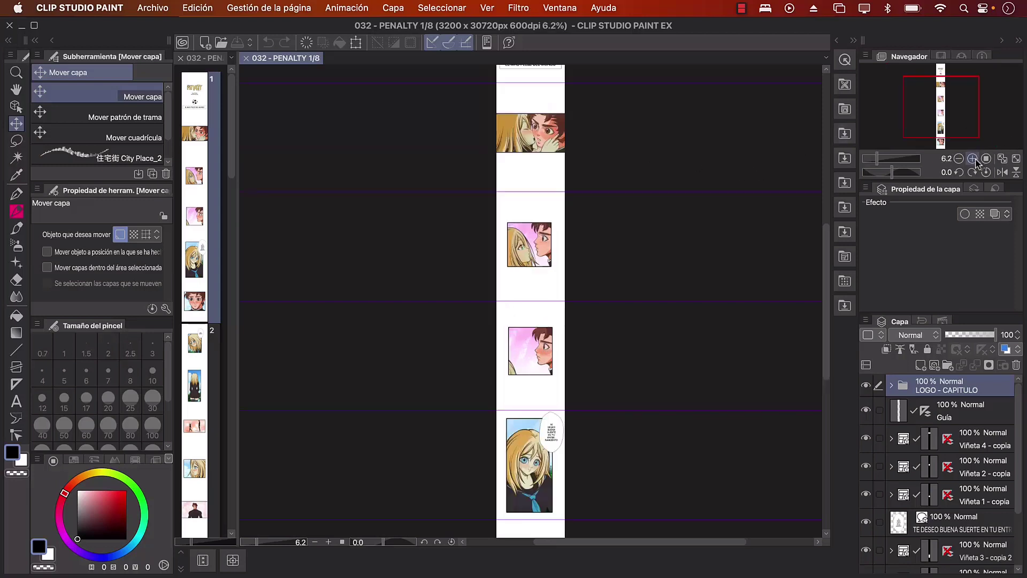
{"action": "left_click", "coordinate": [972, 159]}
{"action": "left_click", "coordinate": [973, 159]}
{"action": "left_click", "coordinate": [973, 159]}
{"action": "left_click", "coordinate": [972, 158]}
{"action": "left_click", "coordinate": [973, 159]}
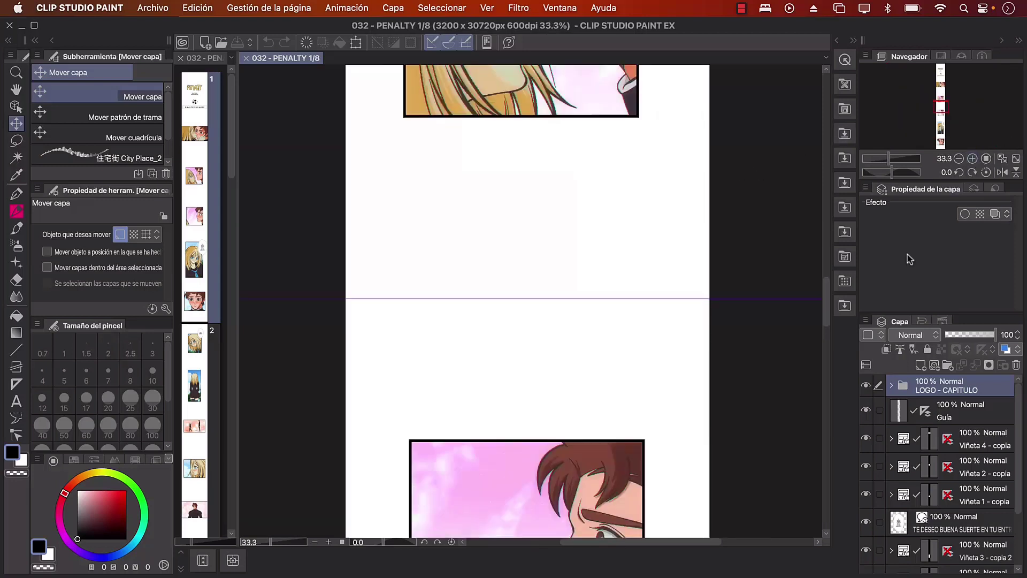
{"action": "mouse_move", "coordinate": [825, 291]}
{"action": "left_mouse_down"}
{"action": "mouse_move", "coordinate": [823, 96]}
{"action": "mouse_move", "coordinate": [833, 505]}
{"action": "left_mouse_up"}
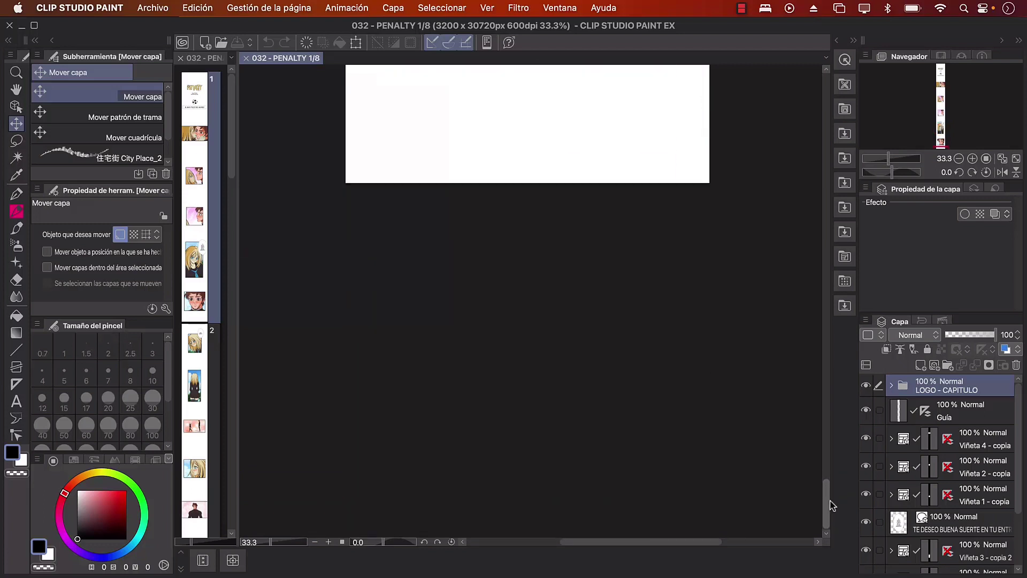
{"action": "left_click", "coordinate": [1016, 158]}
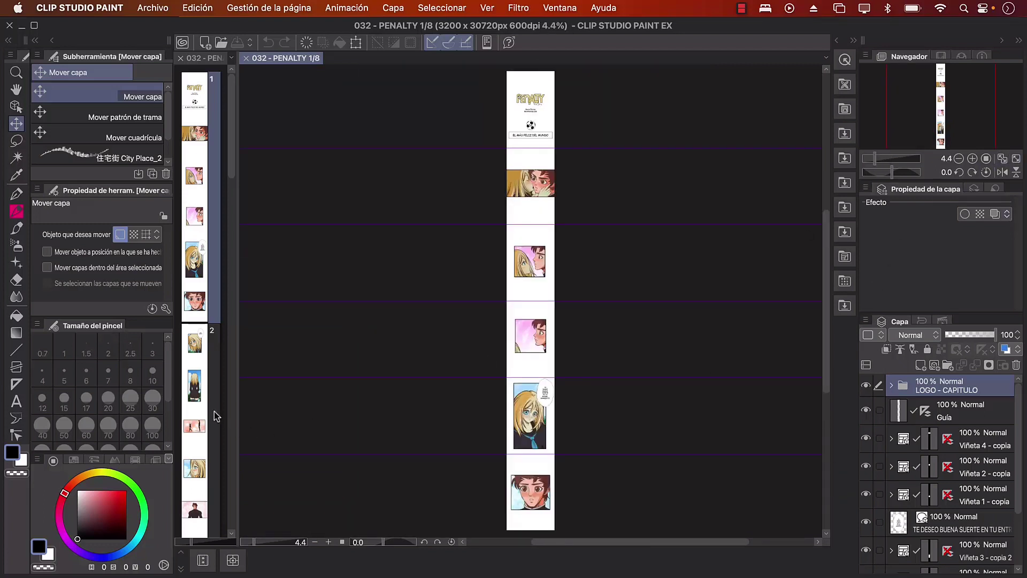
Open page 4 of 032 - PENALTY and review how its panels and speech balloons sit between the guides.
{"action": "left_click_drag", "start_coordinate": [231, 163], "coordinate": [239, 318]}
{"action": "left_click", "coordinate": [199, 266]}
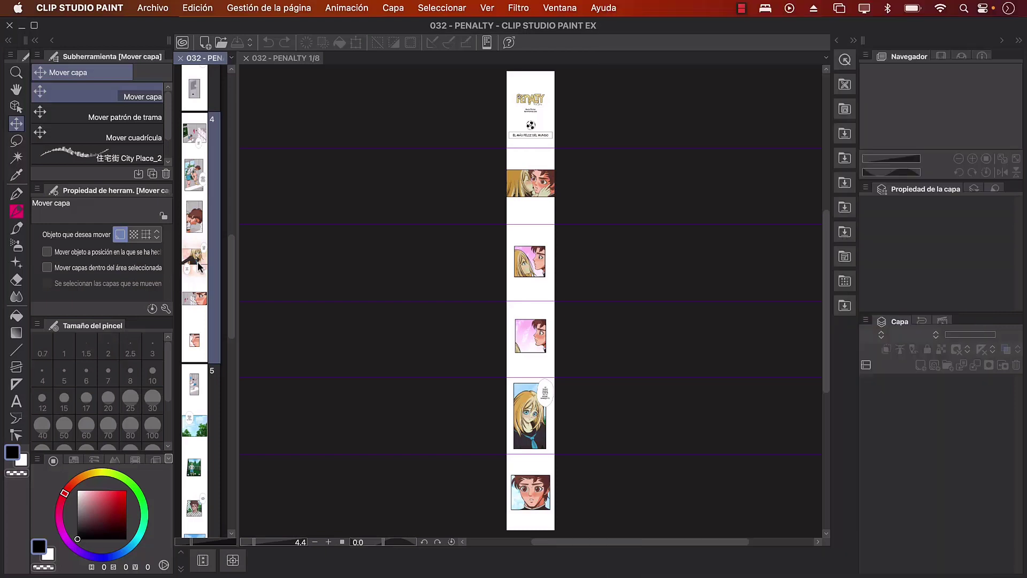
{"action": "double_click", "coordinate": [197, 266]}
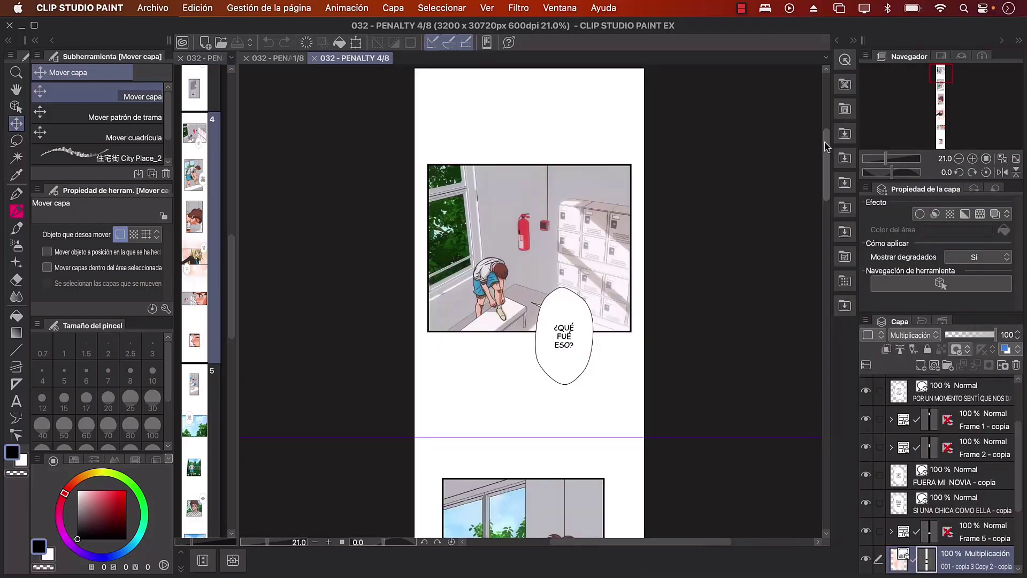
{"action": "scroll", "coordinate": [826, 138], "scroll_direction": "down", "scroll_amount": 2}
{"action": "left_click_drag", "start_coordinate": [824, 150], "coordinate": [822, 313]}
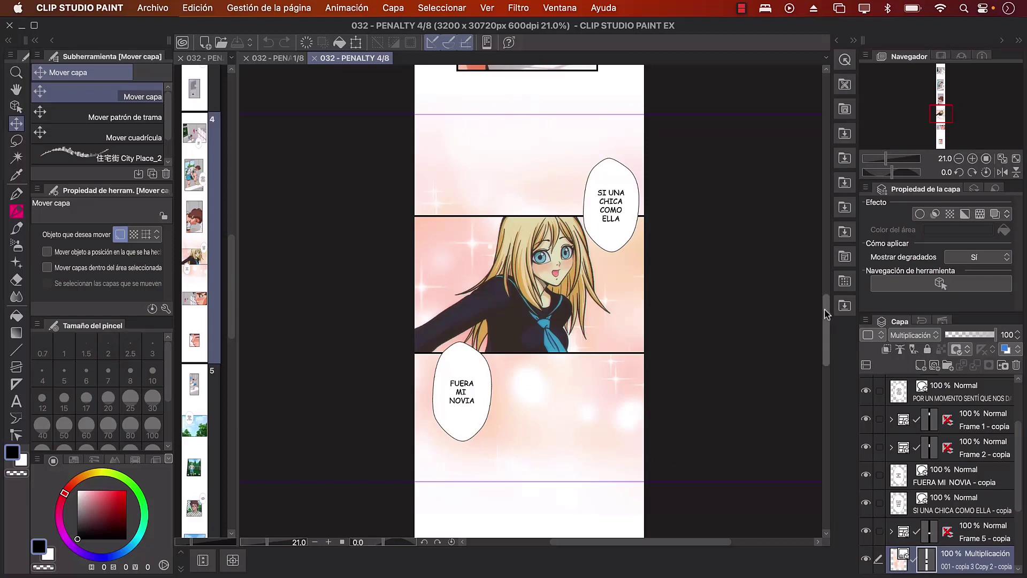
{"action": "left_click_drag", "start_coordinate": [824, 315], "coordinate": [814, 447]}
{"action": "left_click", "coordinate": [1015, 158]}
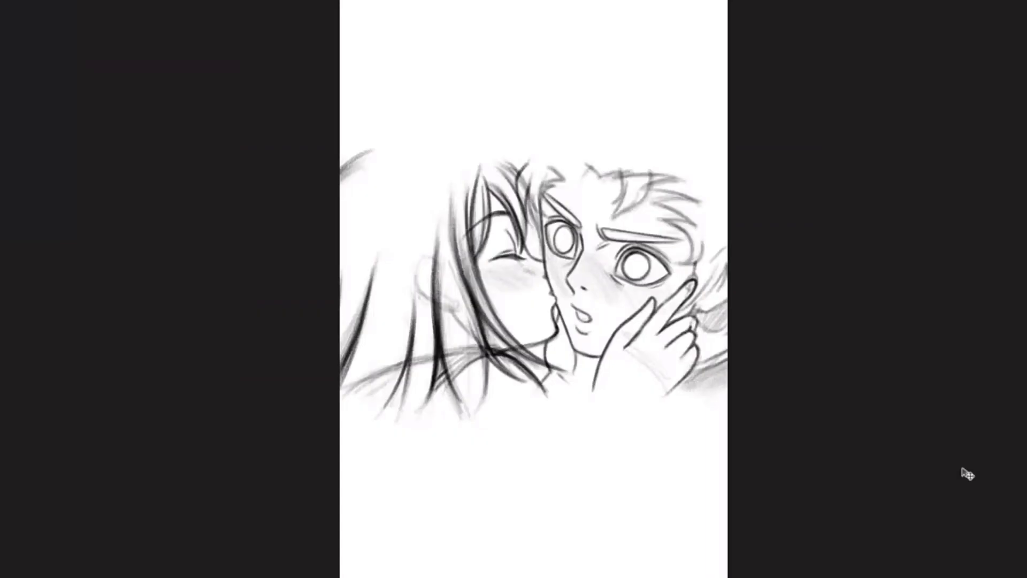
Draw a full-width rectangular panel border over the kiss sketch on page 1, adding it as a new folder.
{"action": "key", "text": "Tab"}
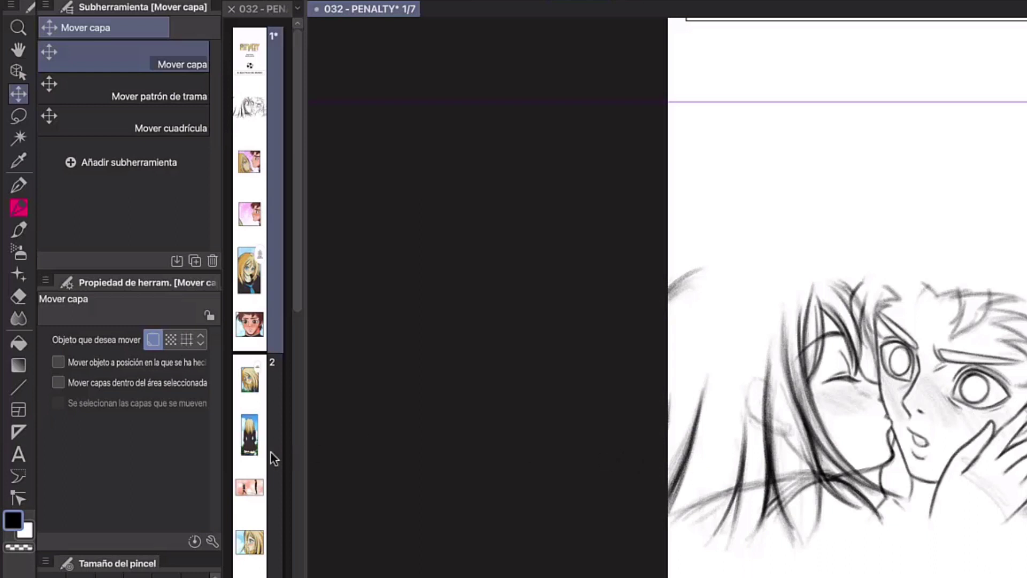
{"action": "left_click", "coordinate": [19, 409]}
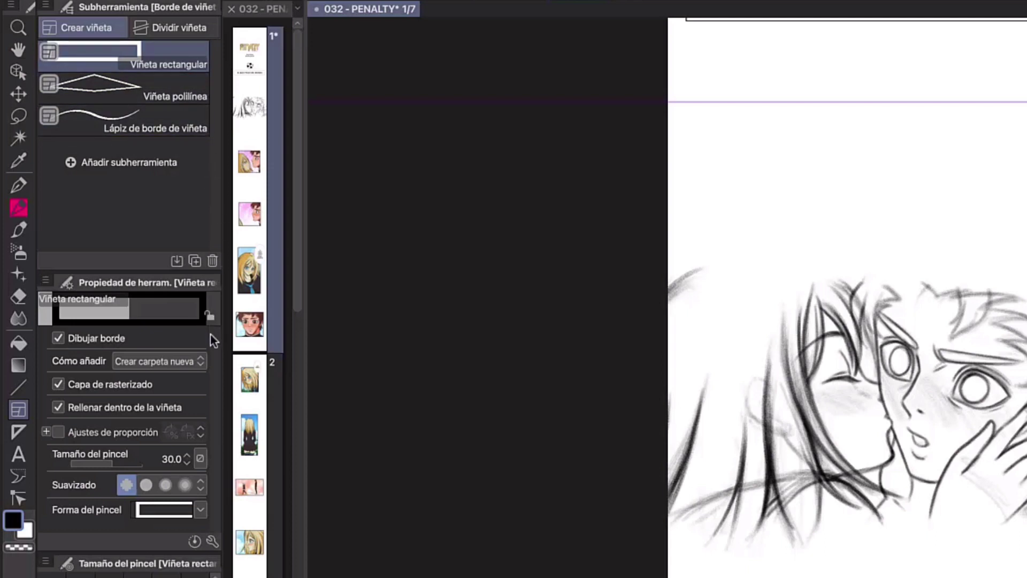
{"action": "left_click", "coordinate": [199, 363]}
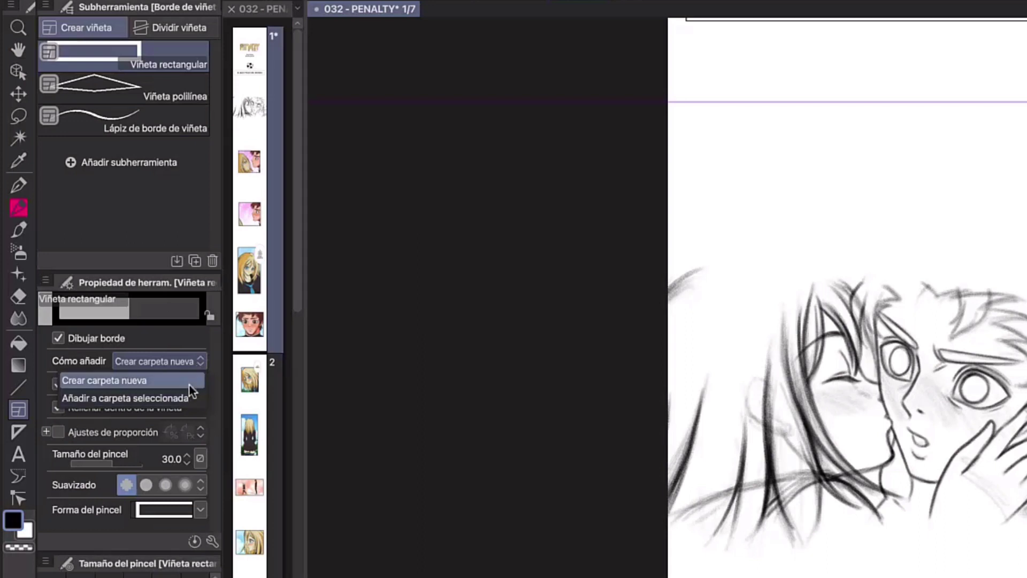
{"action": "left_click", "coordinate": [186, 381]}
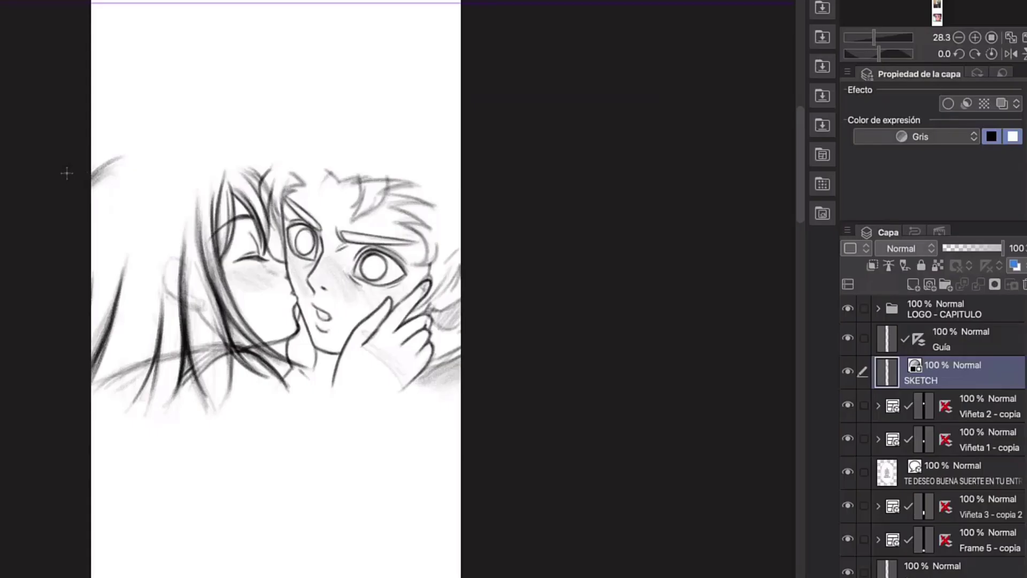
{"action": "mouse_move", "coordinate": [641, 284]}
{"action": "left_mouse_down"}
{"action": "mouse_move", "coordinate": [1022, 482]}
{"action": "mouse_move", "coordinate": [1026, 519]}
{"action": "left_mouse_up"}
{"action": "left_click_drag", "start_coordinate": [472, 389], "coordinate": [472, 389]}
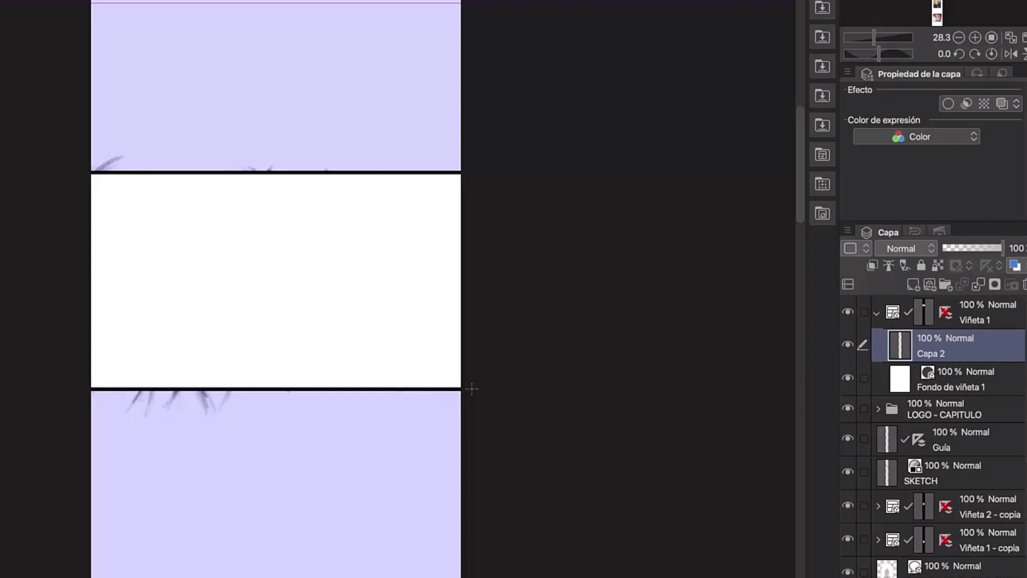
Move the SKETCH layer into the Viñeta 1 panel folder, above Capa 2.
{"action": "left_click", "coordinate": [993, 477]}
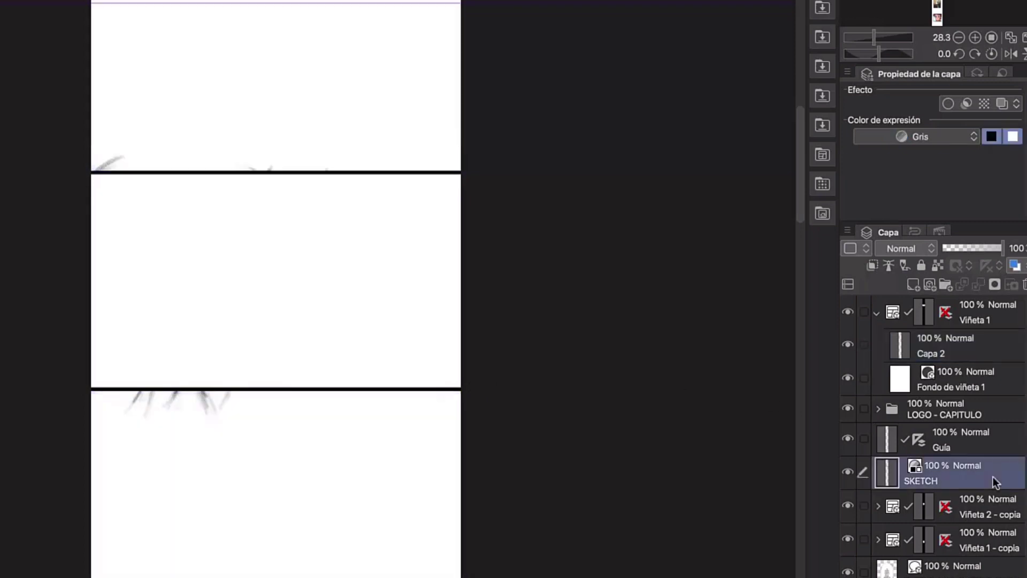
{"action": "left_click_drag", "start_coordinate": [998, 475], "coordinate": [976, 338]}
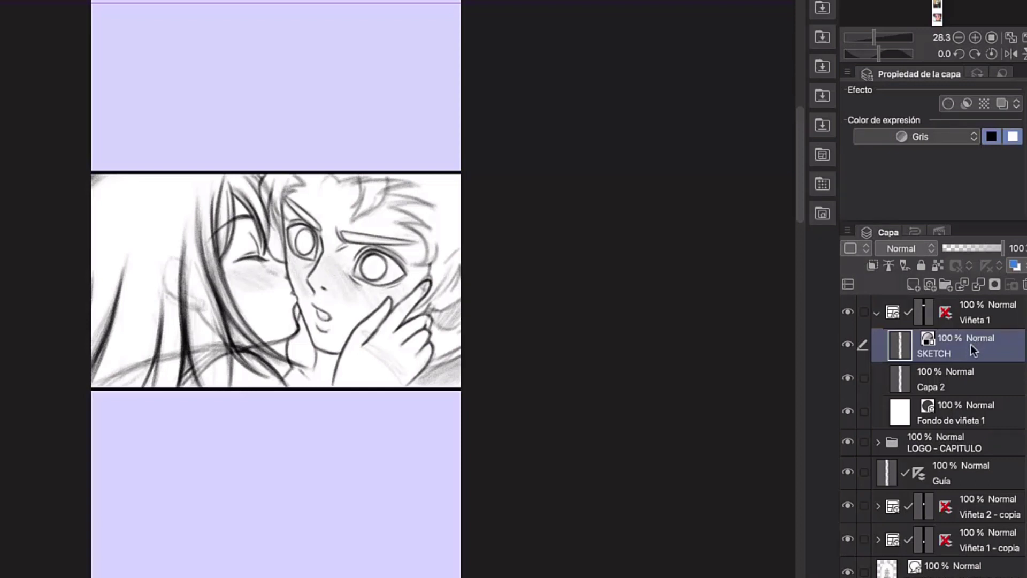
{"action": "left_click", "coordinate": [982, 445]}
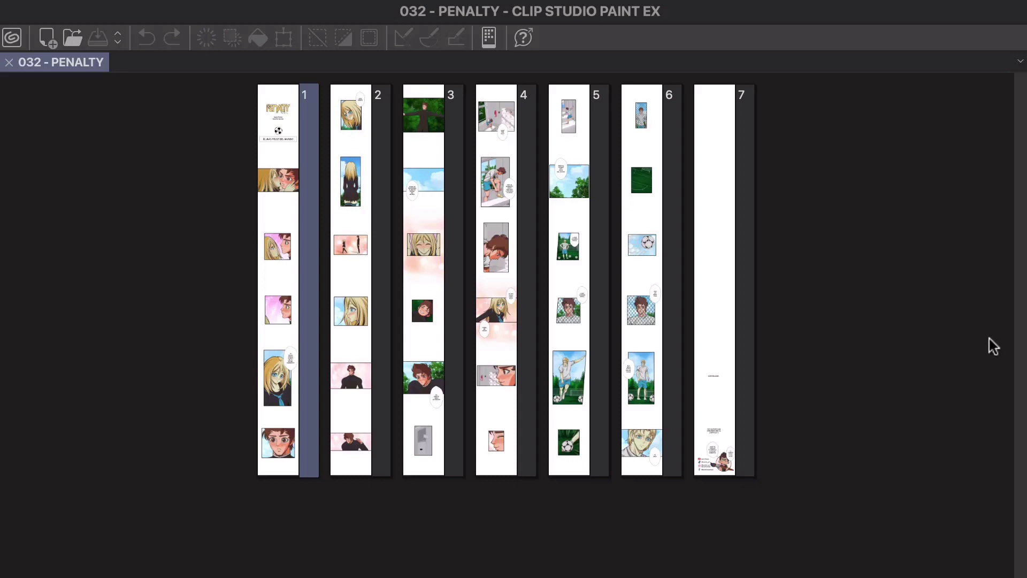
Begin a webtoon export and choose a new folder named 032 - PENALTY - WEBTOON inside 032 - PENALTY as its destination.
{"action": "left_click", "coordinate": [489, 37]}
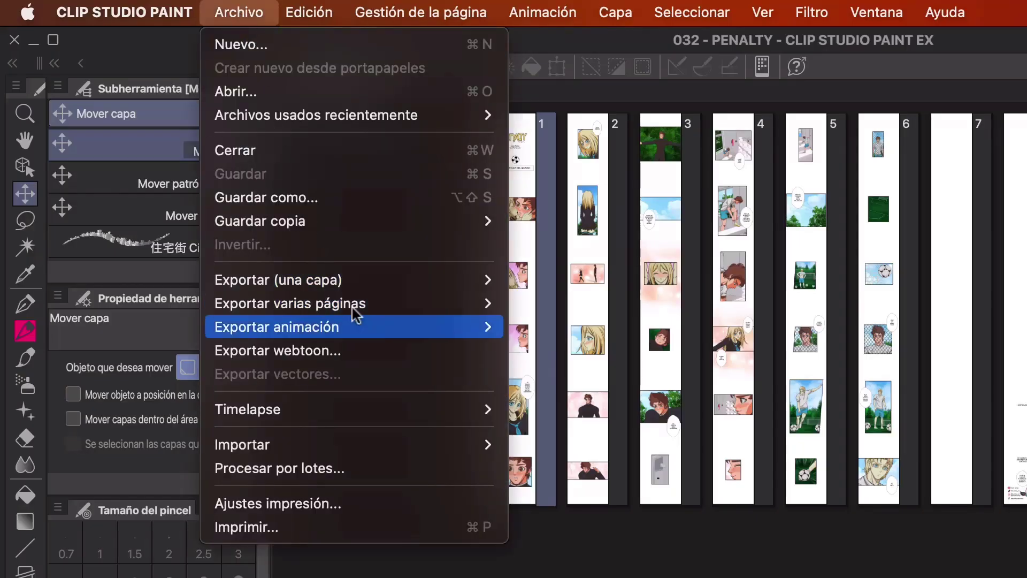
{"action": "left_click", "coordinate": [418, 351]}
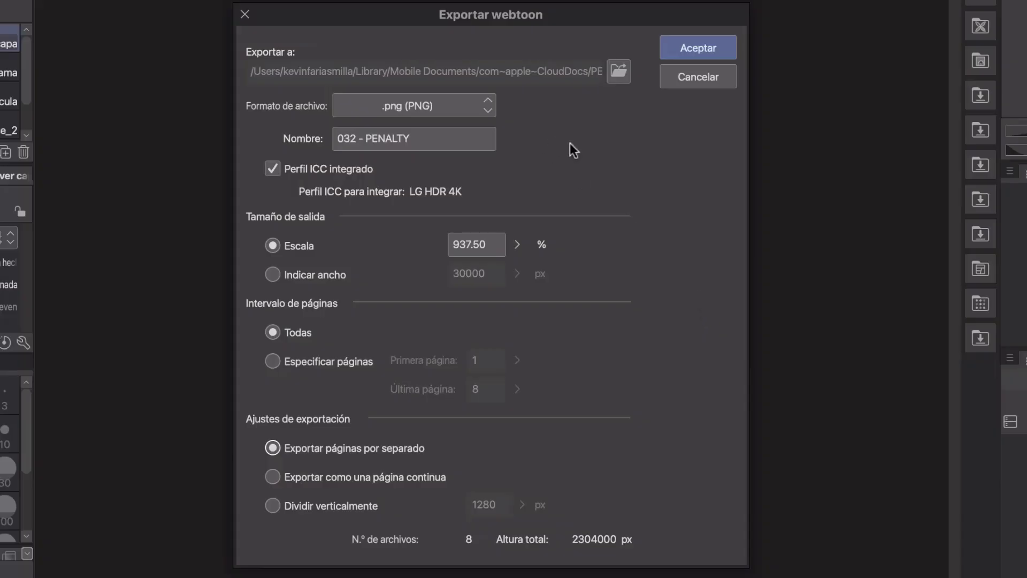
{"action": "left_click", "coordinate": [618, 76]}
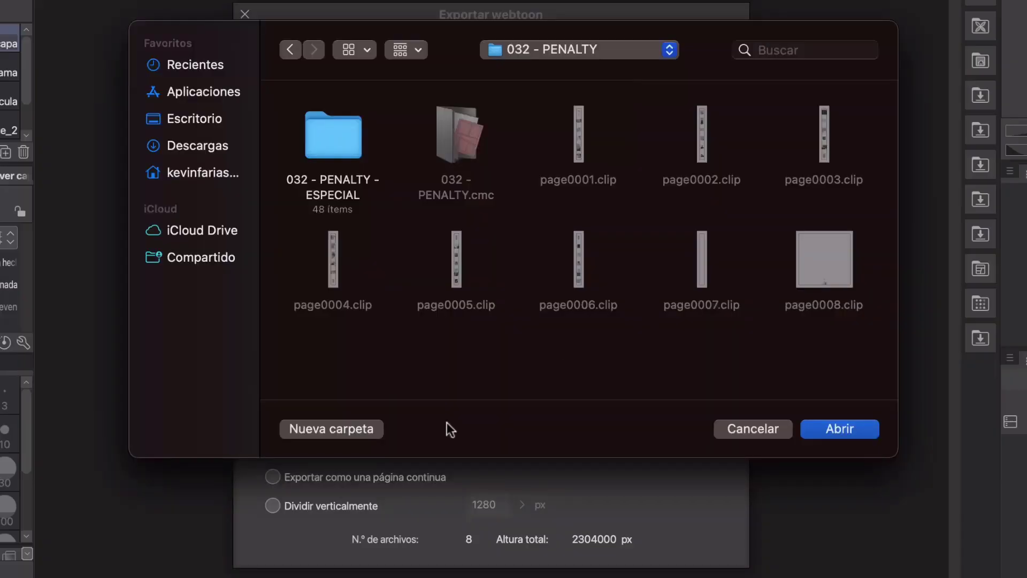
{"action": "left_click", "coordinate": [355, 432]}
{"action": "type", "text": "0"}
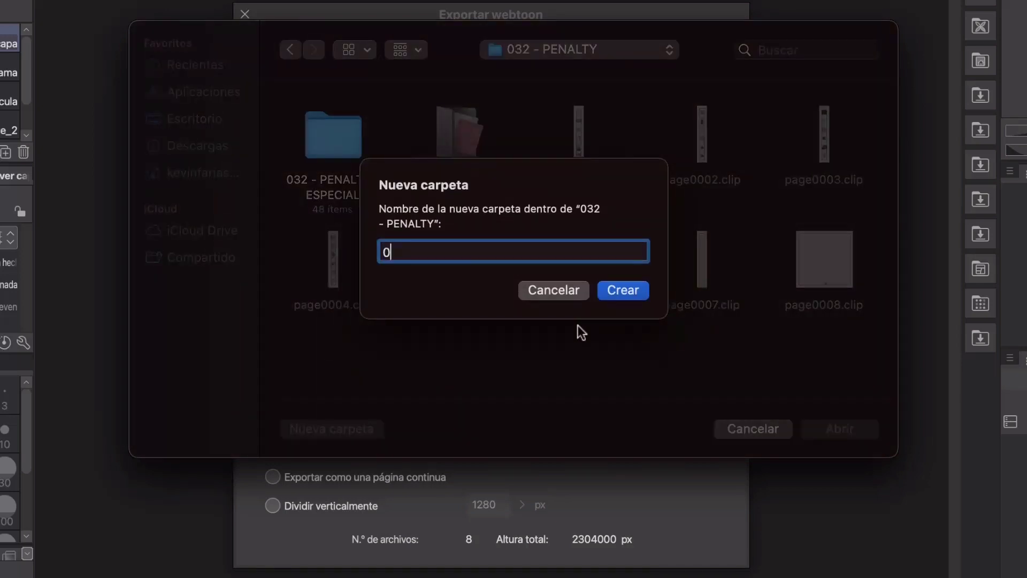
{"action": "type", "text": "32 - PENALTY - WEBTOON"}
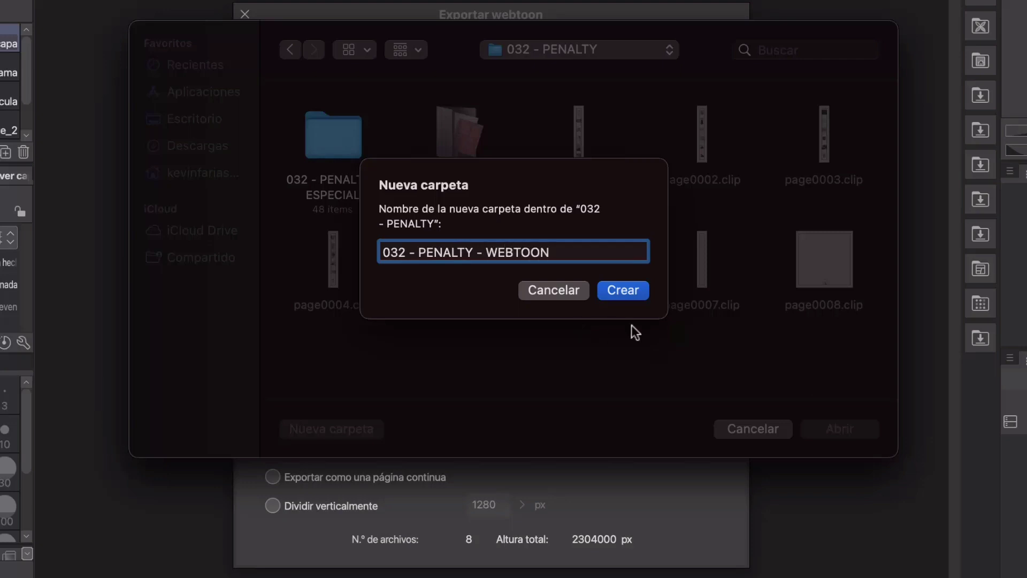
{"action": "left_click", "coordinate": [623, 291]}
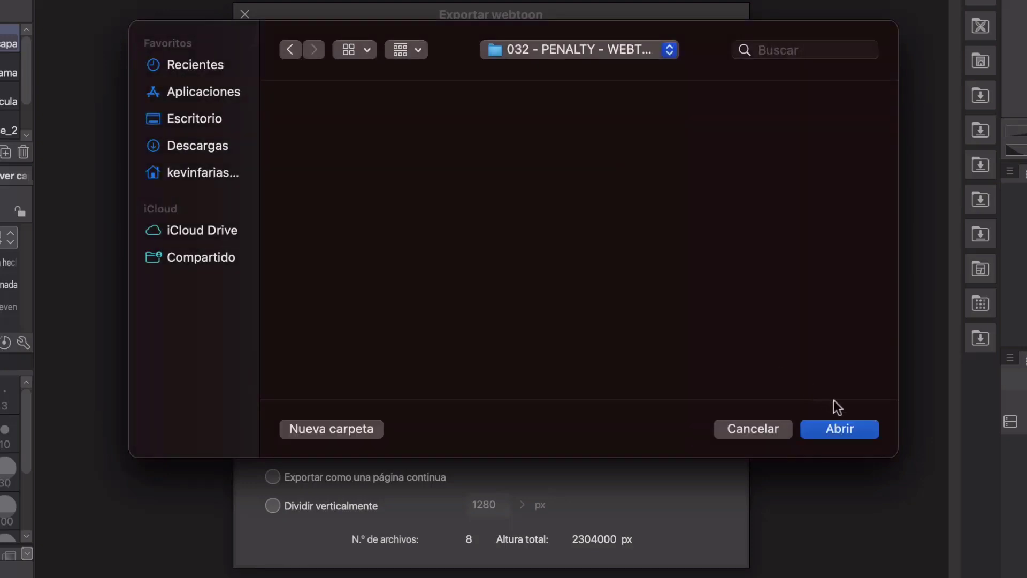
{"action": "left_click", "coordinate": [869, 428]}
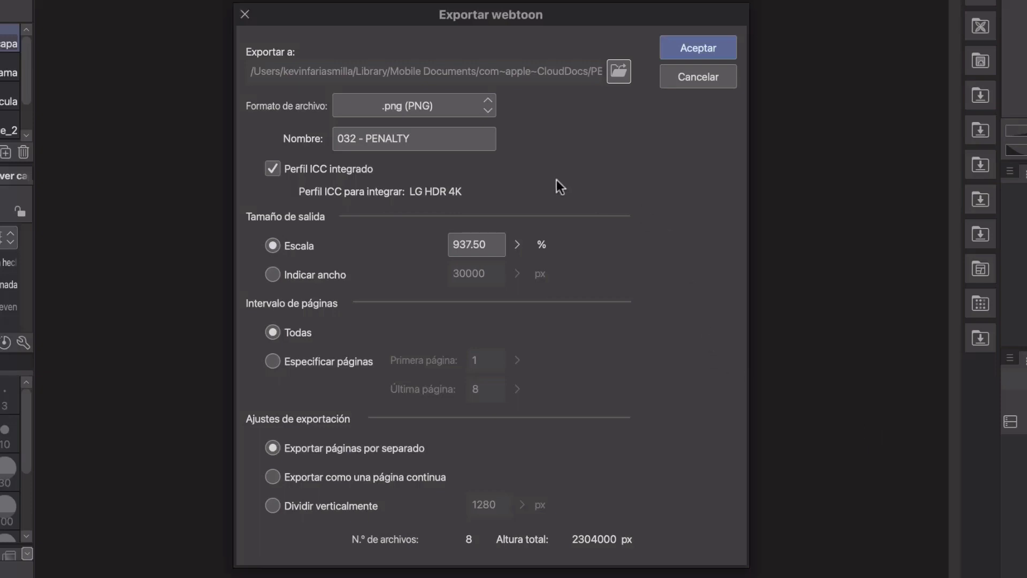
Export all pages at 25% scale, divided vertically into 1280 px images.
{"action": "double_click", "coordinate": [490, 245]}
{"action": "type", "text": "25"}
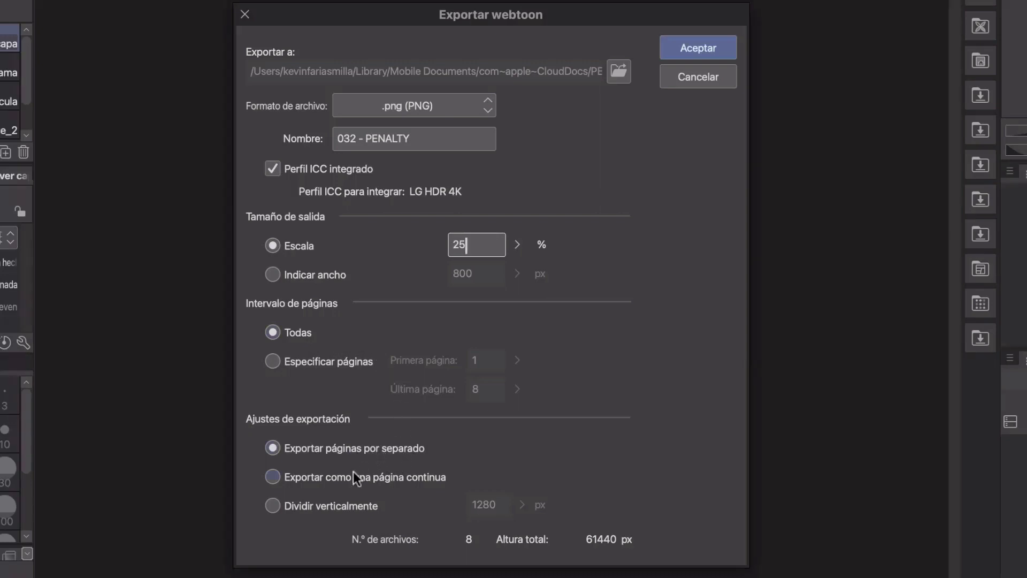
{"action": "left_click", "coordinate": [343, 507]}
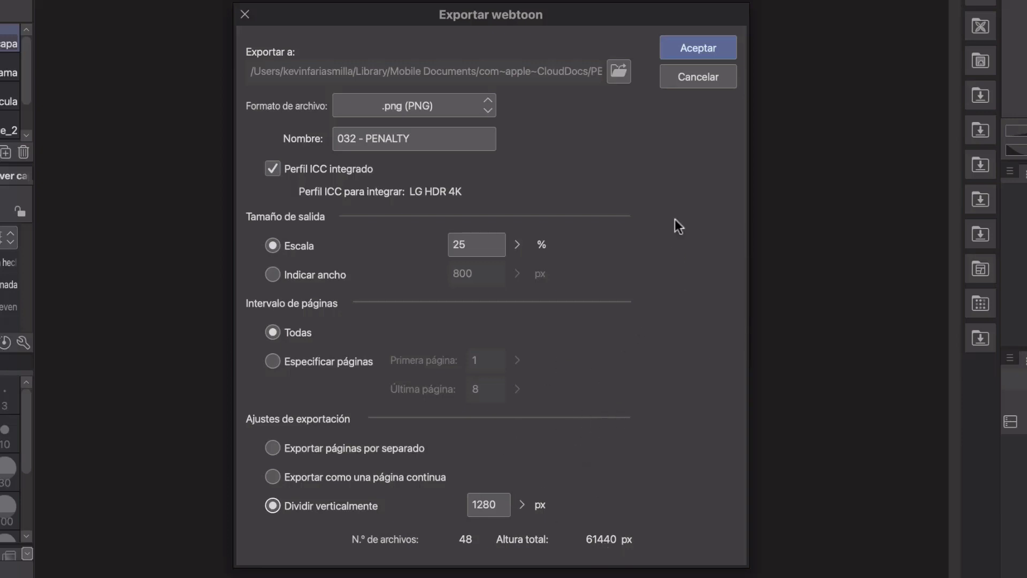
{"action": "left_click", "coordinate": [714, 47]}
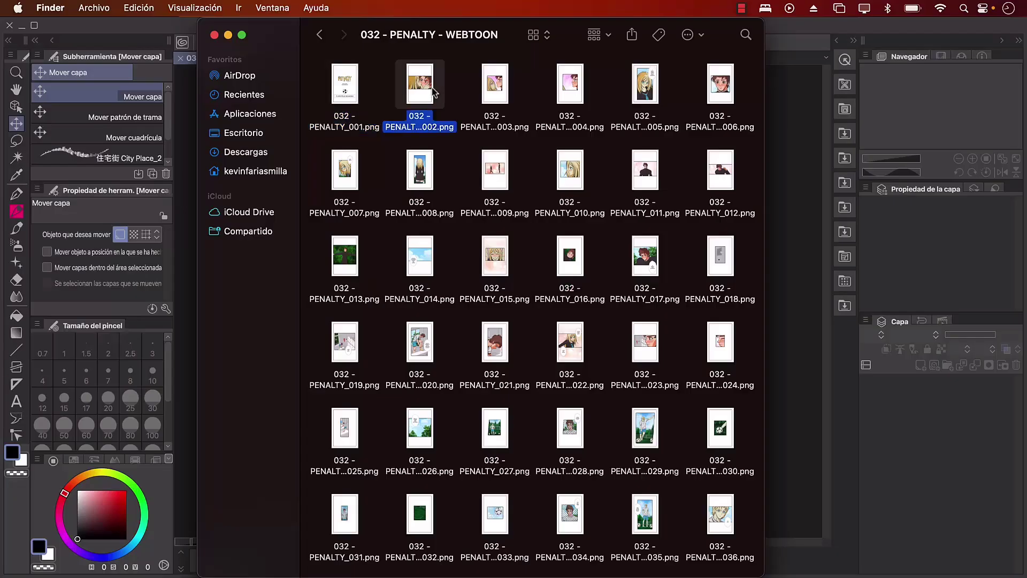
In Finder, preview the exported images 032 - PENALTY_002 to 005 one after another to check how the panels were split.
{"action": "key", "text": "space"}
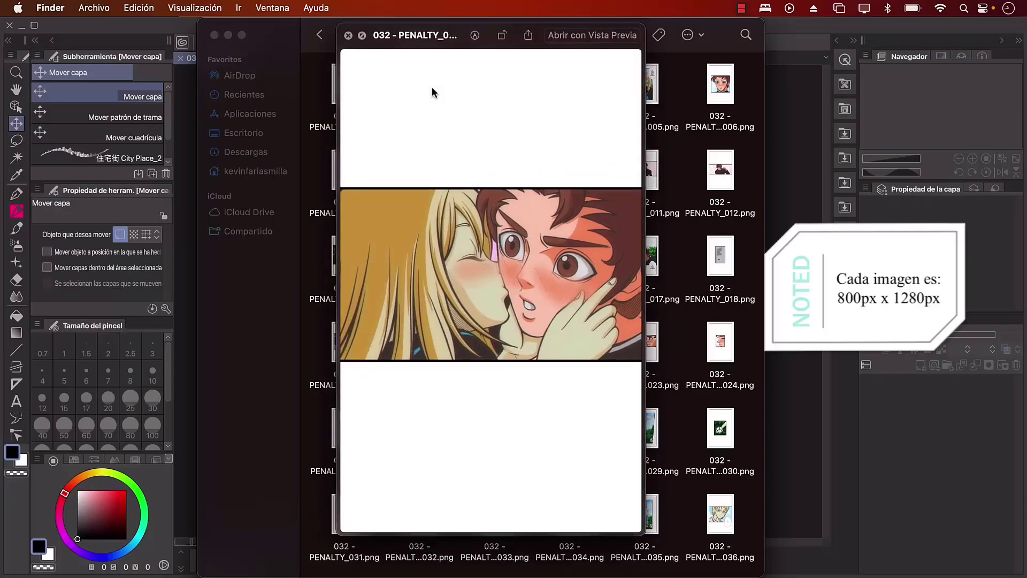
{"action": "left_click", "coordinate": [347, 35]}
{"action": "left_click", "coordinate": [484, 84]}
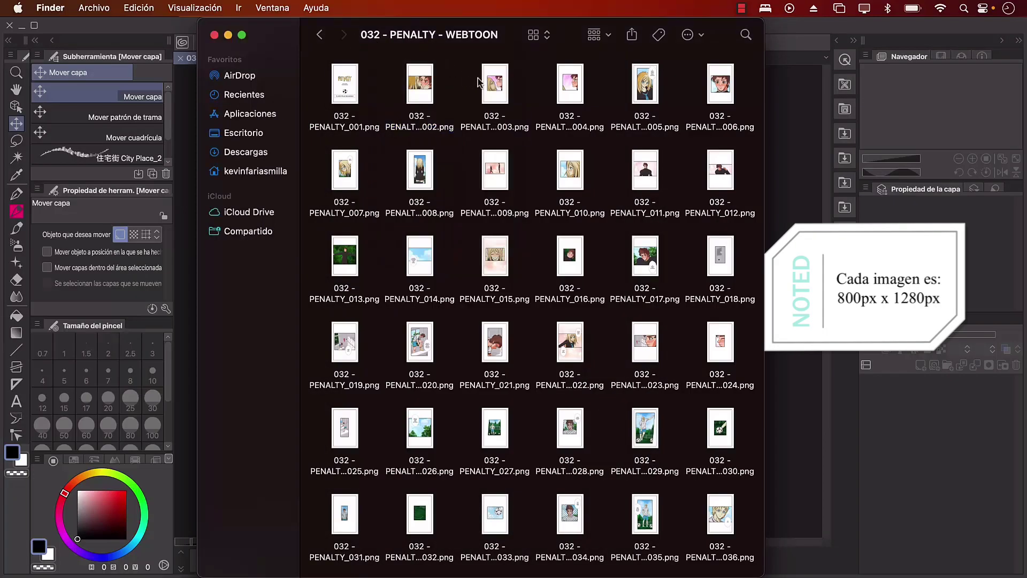
{"action": "key", "text": "space"}
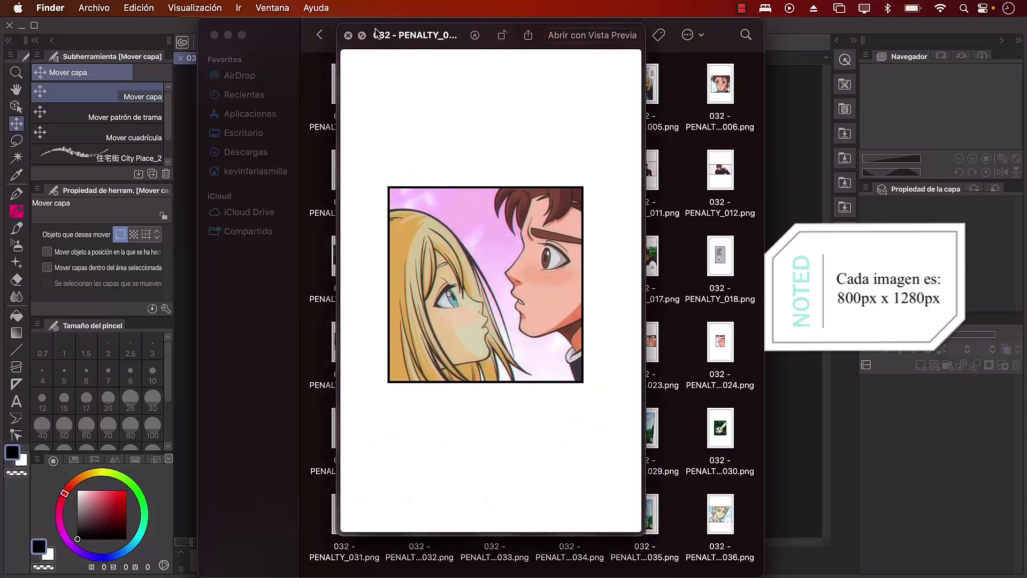
{"action": "left_click", "coordinate": [348, 36]}
{"action": "left_click", "coordinate": [577, 98]}
{"action": "key", "text": "space"}
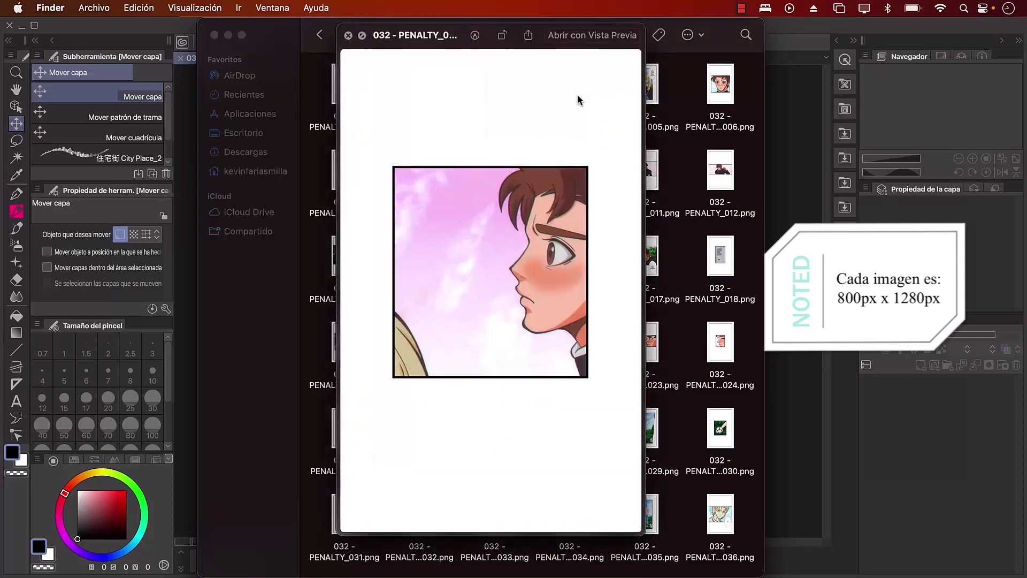
{"action": "key", "text": "space"}
{"action": "left_click", "coordinate": [636, 75]}
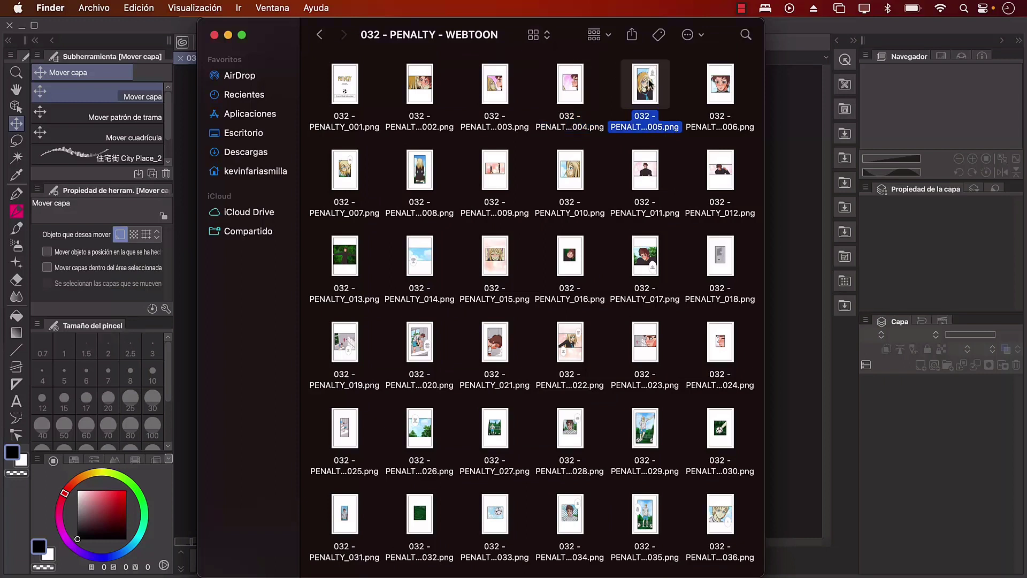
{"action": "key", "text": "space"}
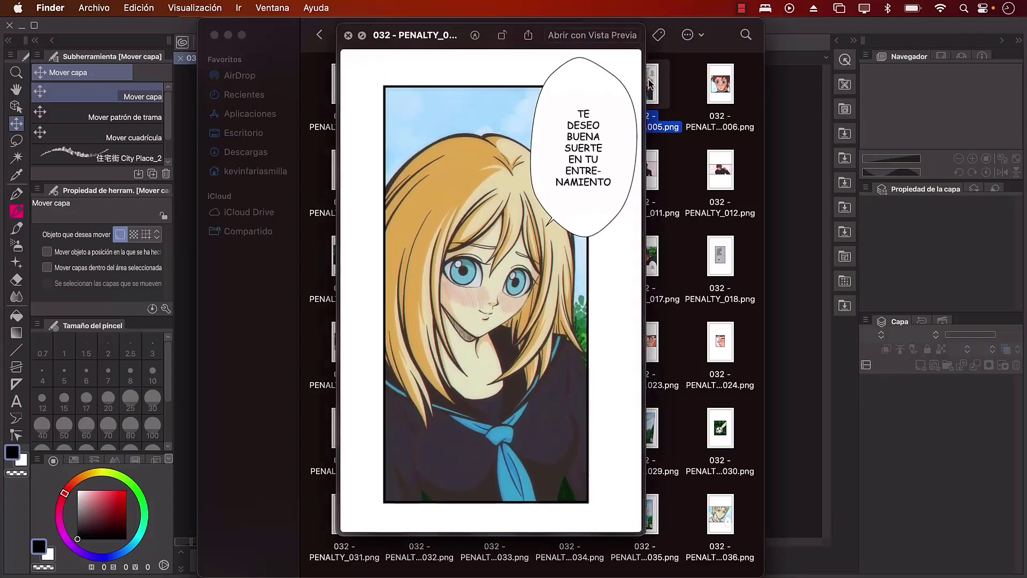
{"action": "left_click", "coordinate": [348, 36]}
{"action": "left_click", "coordinate": [529, 98]}
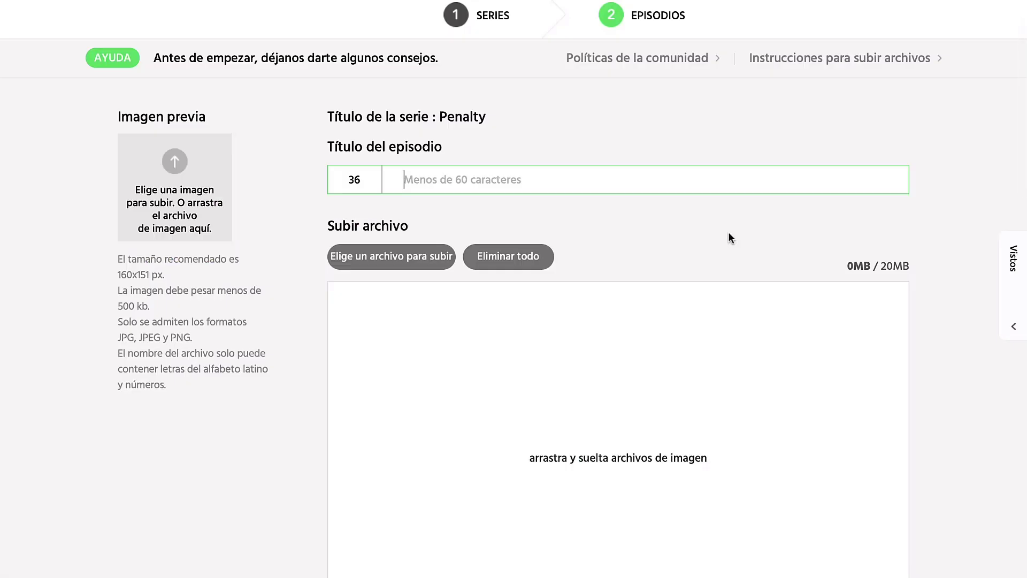
On the Penalty episode upload page, enter the title El más feliz del mundo (ESPECIAL A COLOR) and upload images 033 to 037 of chapter 031.
{"action": "type", "text": "El"}
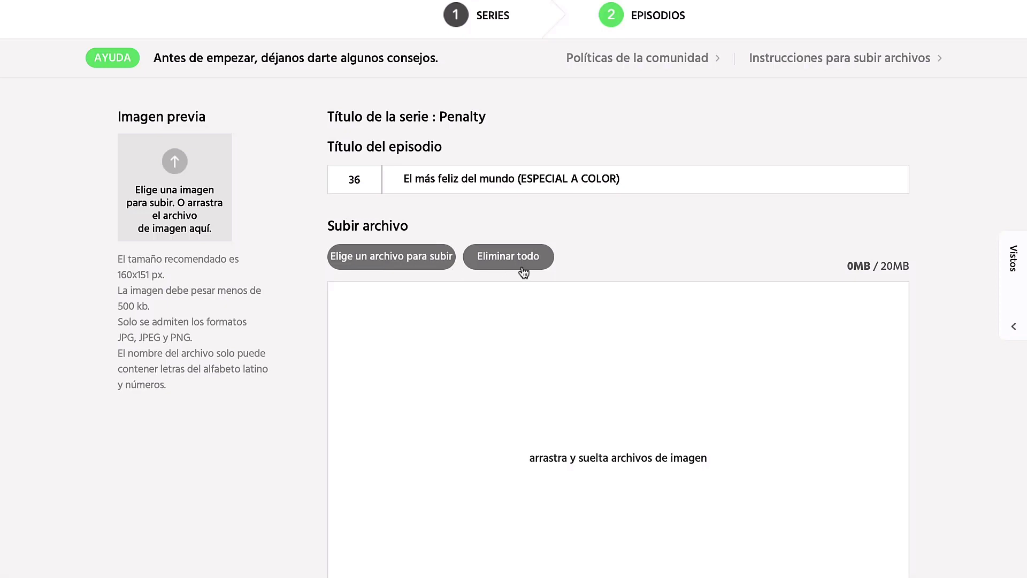
{"action": "left_click", "coordinate": [402, 264]}
{"action": "left_click", "coordinate": [566, 235]}
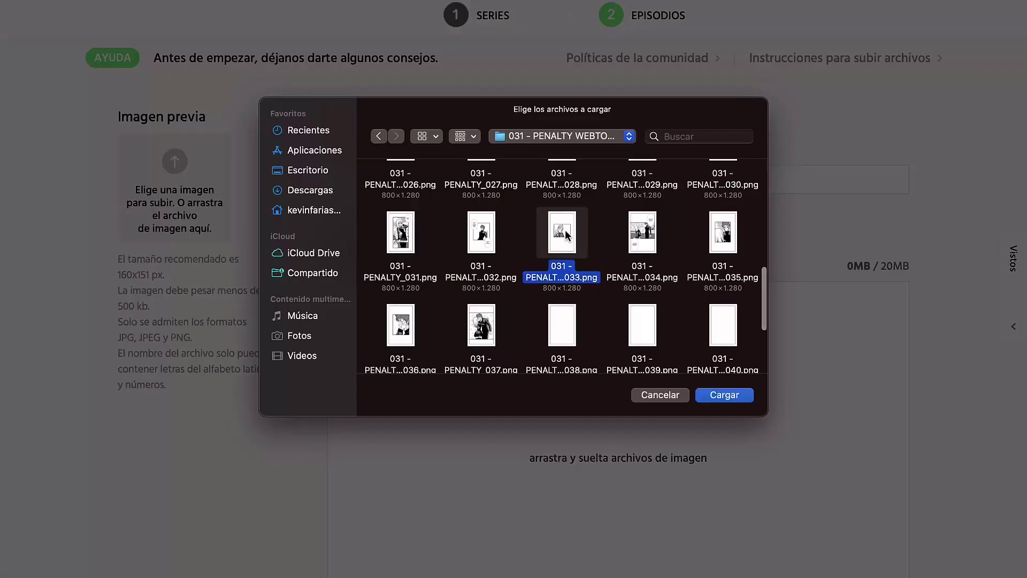
{"action": "left_click", "coordinate": [647, 228], "text": "super"}
{"action": "left_click", "coordinate": [719, 236], "text": "super"}
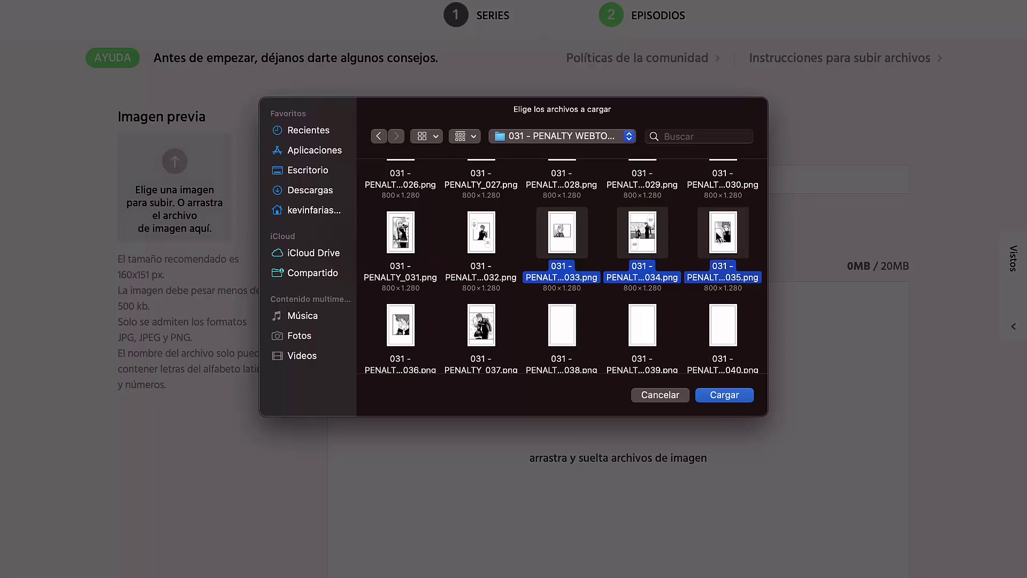
{"action": "left_click", "coordinate": [408, 316], "text": "super"}
{"action": "left_click", "coordinate": [456, 317], "text": "super"}
{"action": "left_click", "coordinate": [726, 396]}
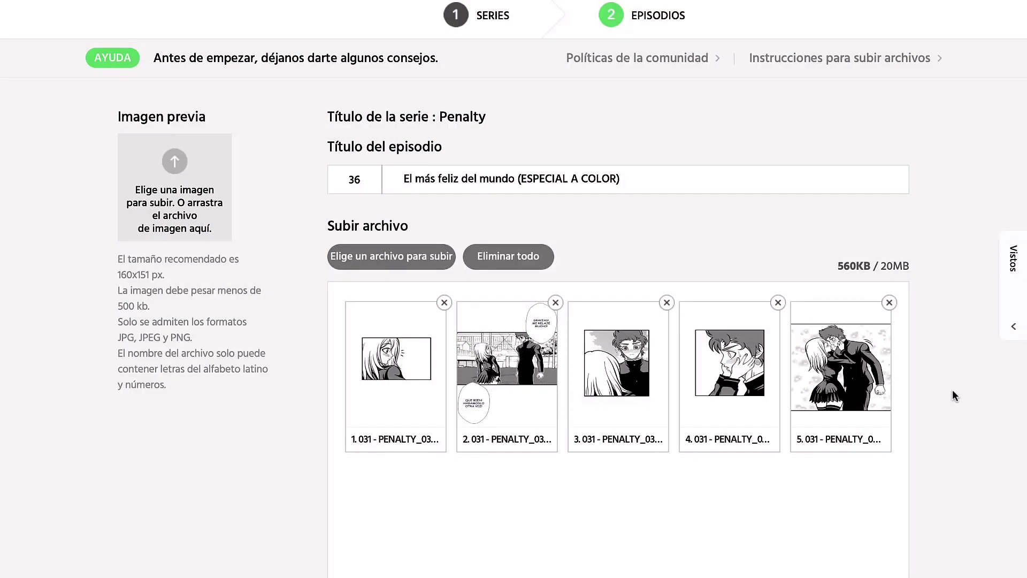
Upload all images from the 032 - PENALTY - WEBTOON folder and review the sequence of uploaded thumbnails.
{"action": "left_click", "coordinate": [430, 258]}
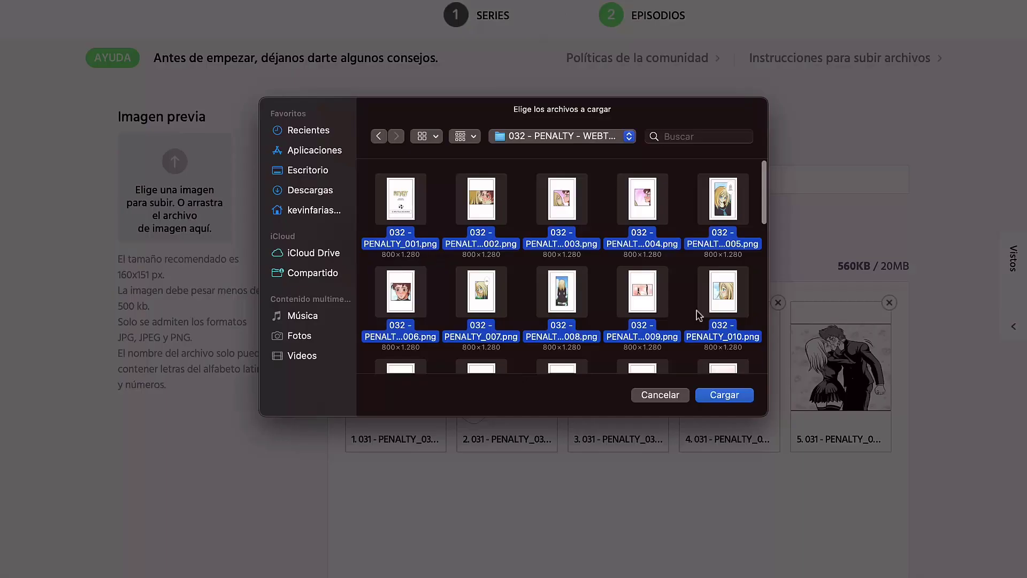
{"action": "left_click", "coordinate": [725, 395]}
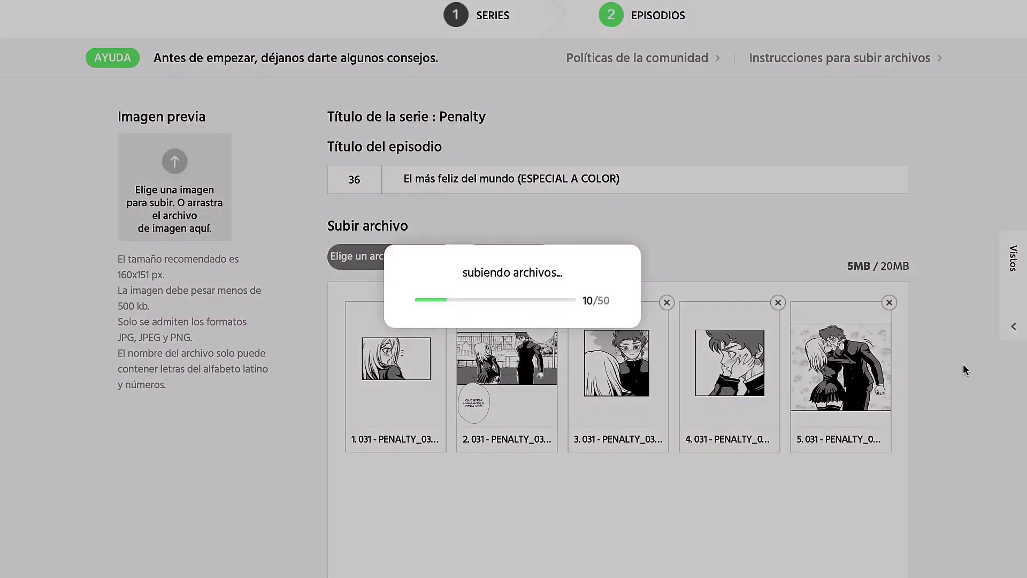
{"action": "scroll", "coordinate": [961, 380], "scroll_direction": "down", "scroll_amount": 2}
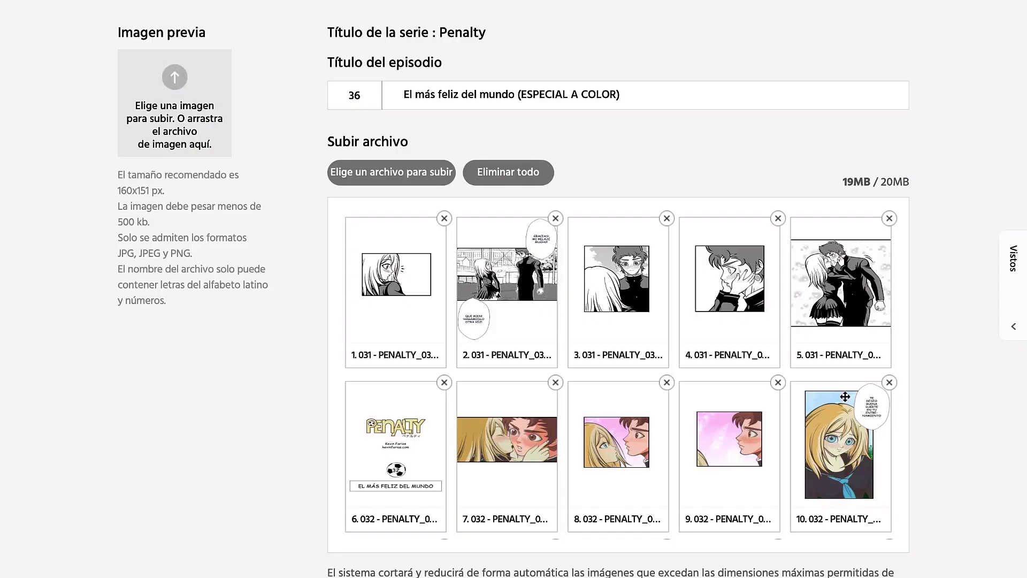
{"action": "scroll", "coordinate": [845, 396], "scroll_direction": "down", "scroll_amount": 4}
{"action": "scroll", "coordinate": [845, 396], "scroll_direction": "down", "scroll_amount": 12}
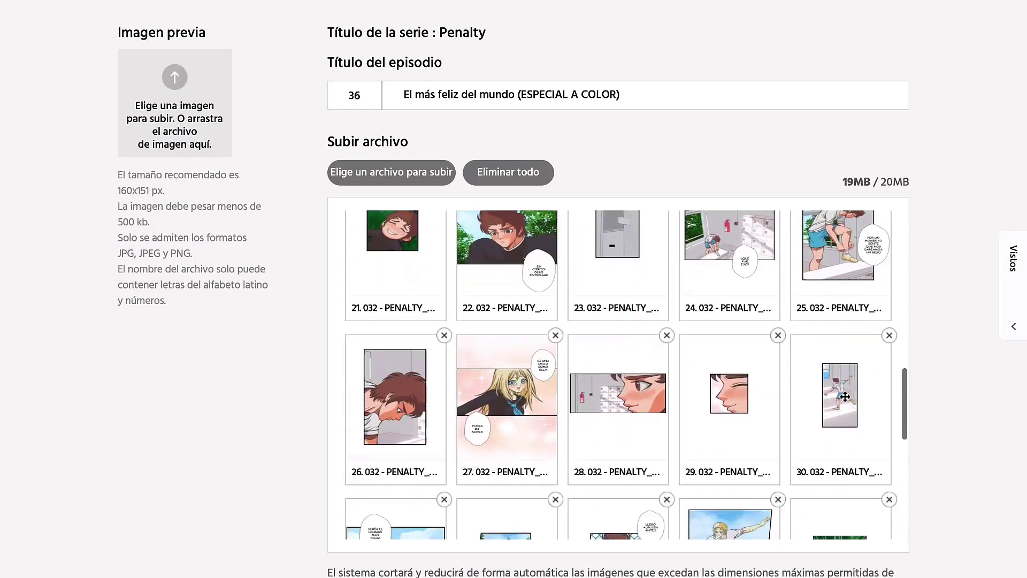
{"action": "scroll", "coordinate": [845, 396], "scroll_direction": "down", "scroll_amount": 5}
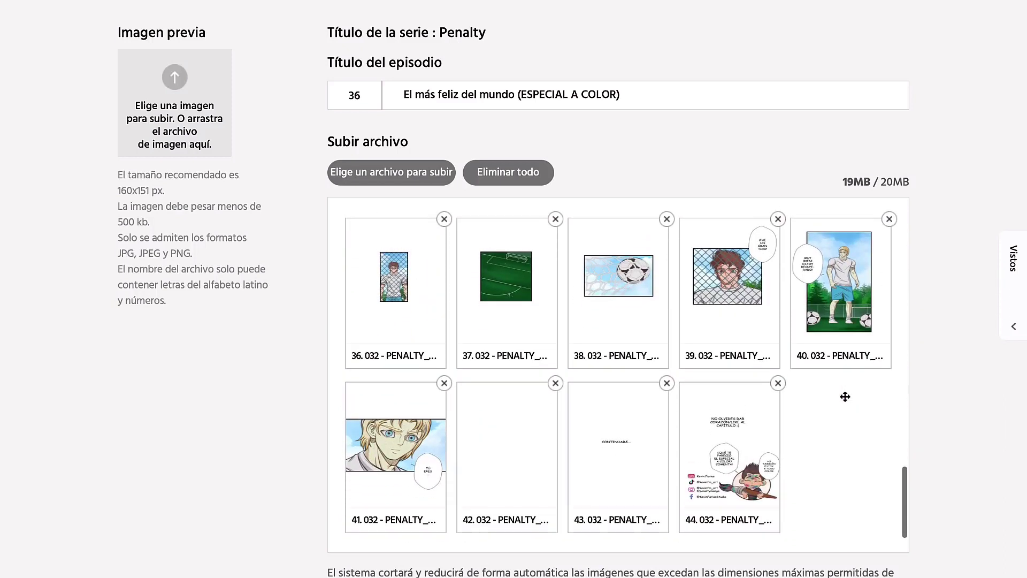
{"action": "scroll", "coordinate": [845, 396], "scroll_direction": "up", "scroll_amount": 6}
{"action": "scroll", "coordinate": [845, 396], "scroll_direction": "up", "scroll_amount": 13}
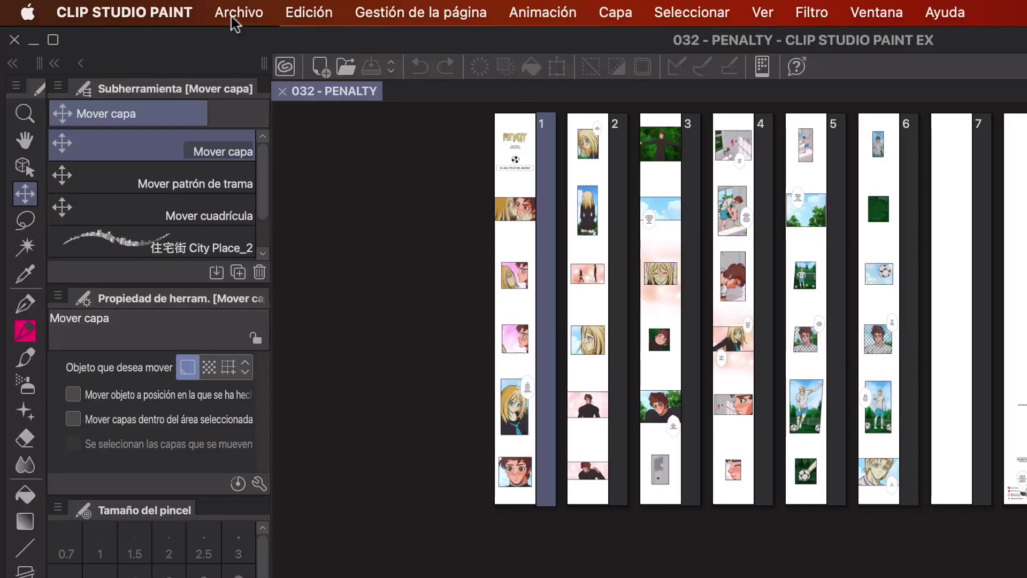
Back in Clip Studio Paint, create an illustration canvas named Portadas WEBTOON, 1333 x 1258 px, 350 dpi, in color.
{"action": "left_click", "coordinate": [237, 12]}
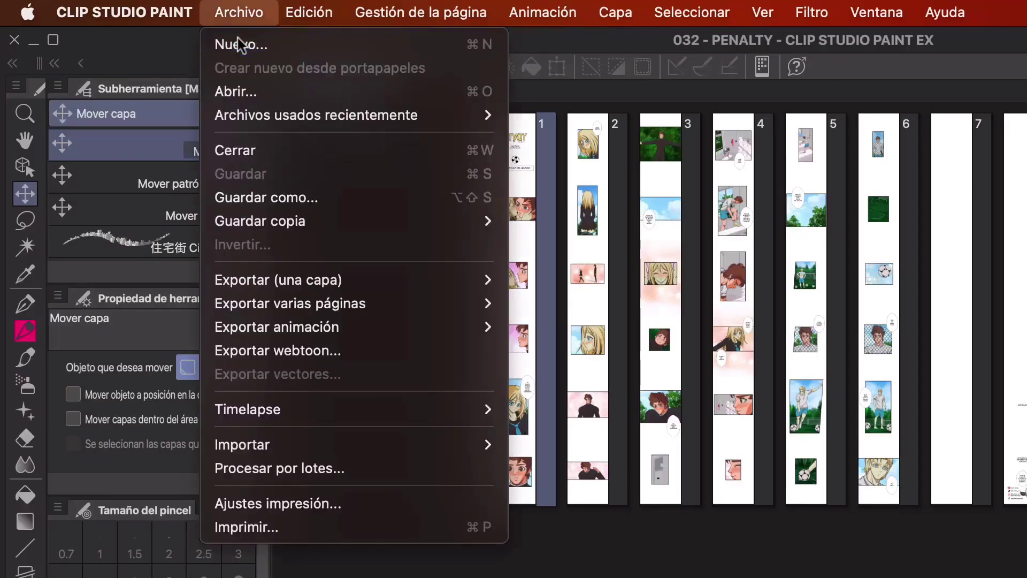
{"action": "left_click", "coordinate": [232, 43]}
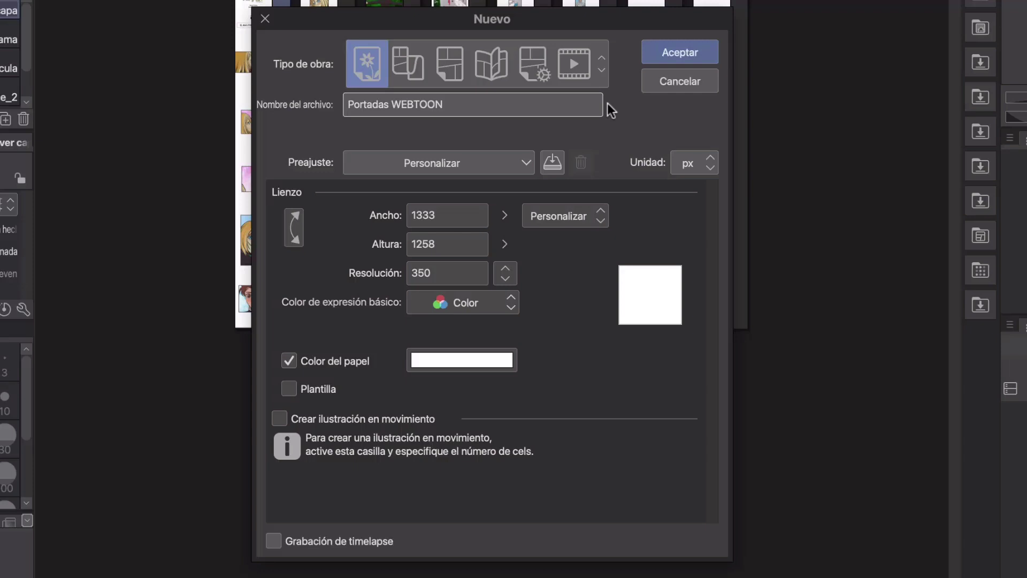
{"action": "left_click", "coordinate": [679, 51]}
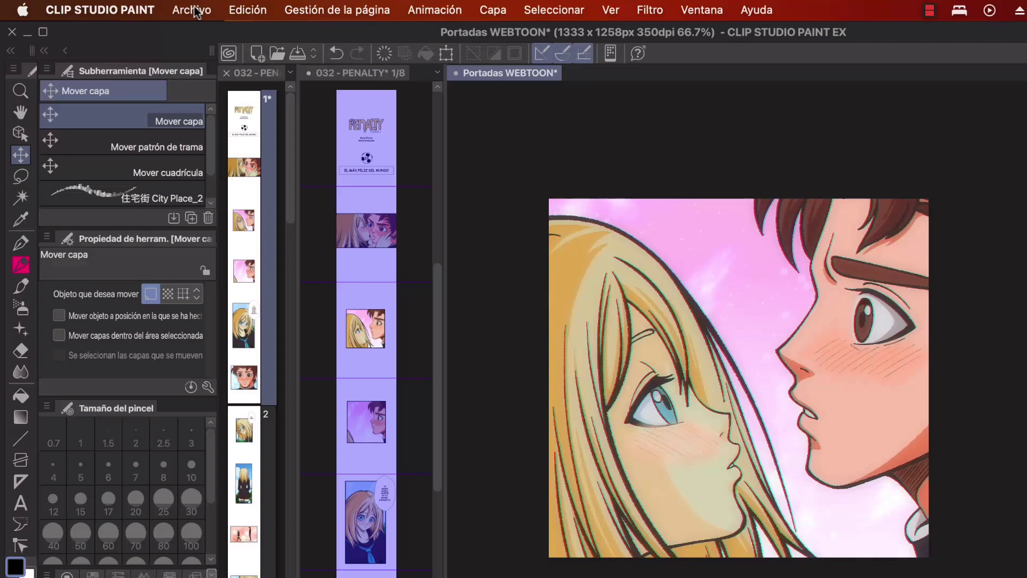
Export the cover canvas as a single-layer PNG named Portada 32 WEBTOON in the 032 - PENALTY - WEBTOON folder.
{"action": "left_click", "coordinate": [197, 11]}
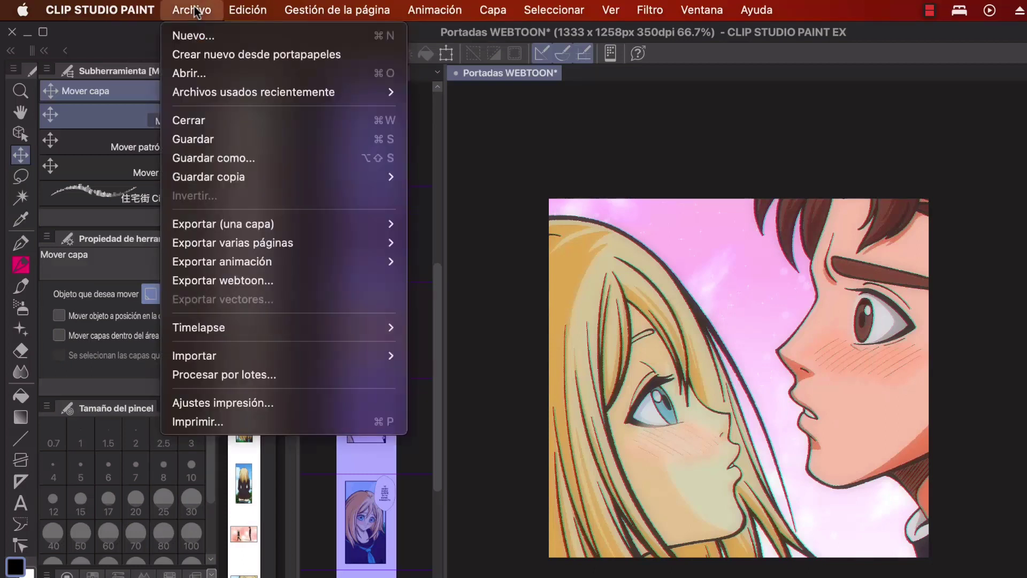
{"action": "mouse_move", "coordinate": [320, 223]}
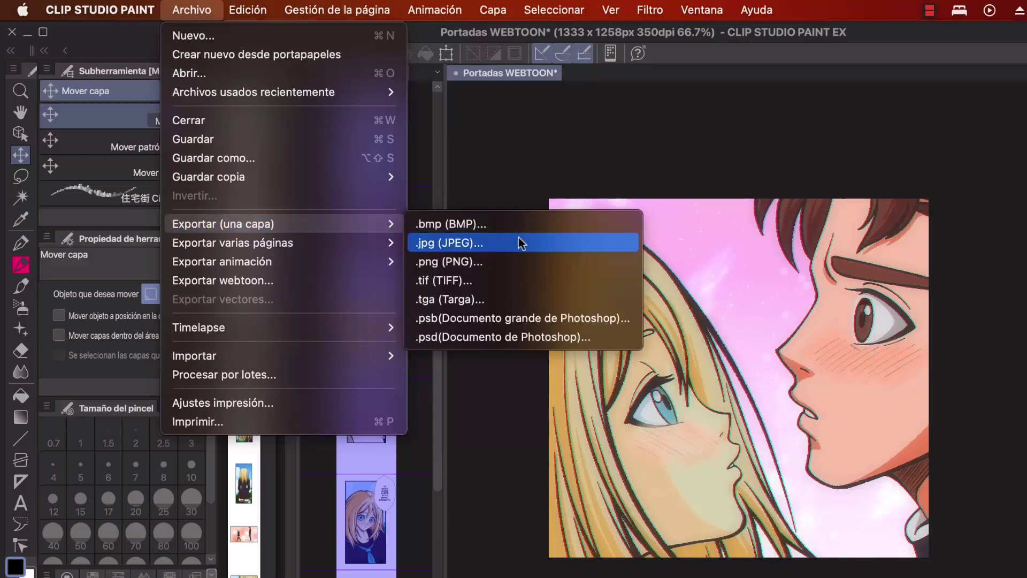
{"action": "left_click", "coordinate": [564, 261]}
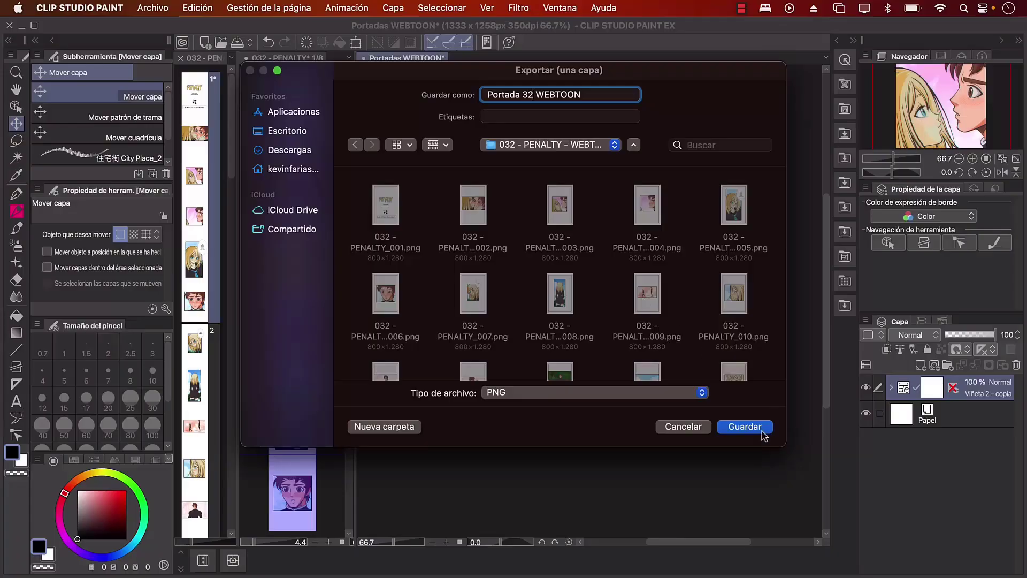
{"action": "left_click", "coordinate": [757, 428]}
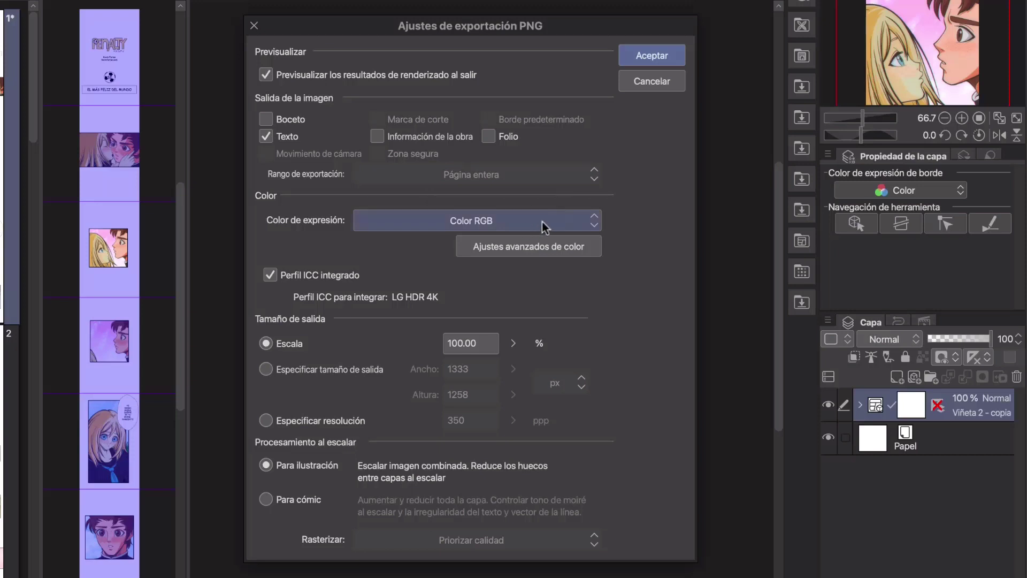
Keep the PNG export colour as Color RGB, set the output scale to 12%, and accept the settings and export preview.
{"action": "left_click", "coordinate": [569, 221]}
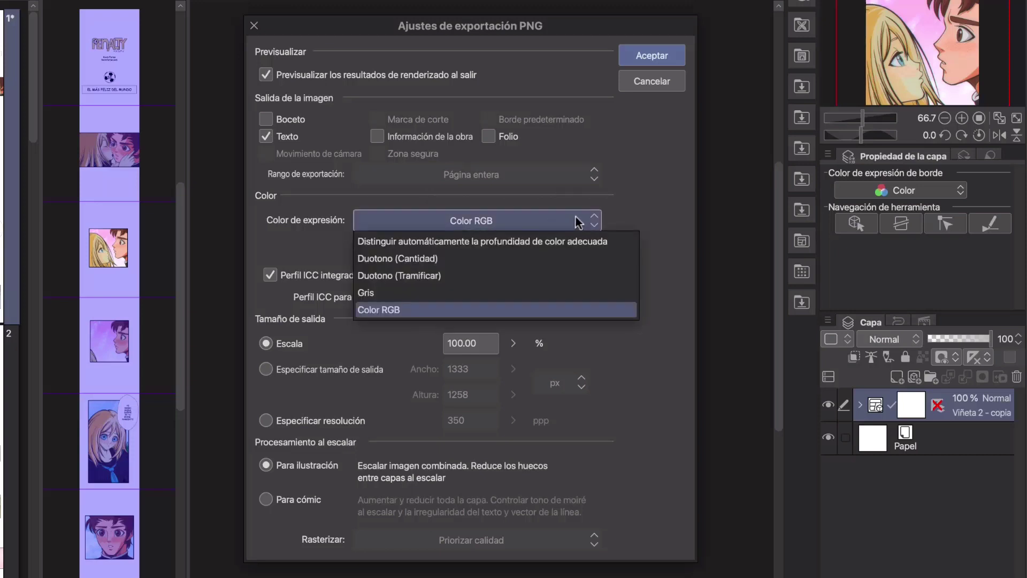
{"action": "left_click", "coordinate": [578, 221]}
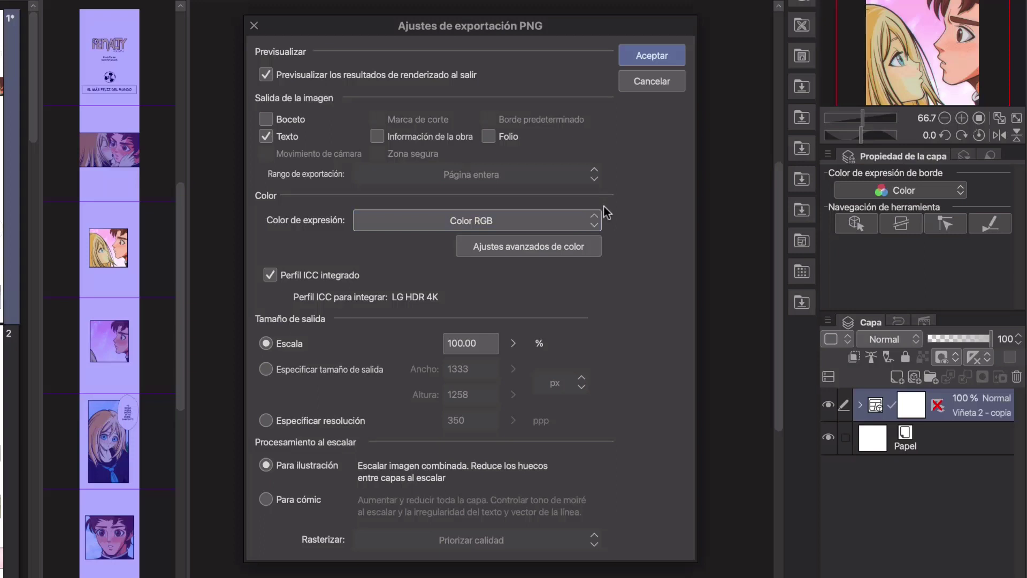
{"action": "left_click_drag", "start_coordinate": [488, 343], "coordinate": [435, 339]}
{"action": "type", "text": "12"}
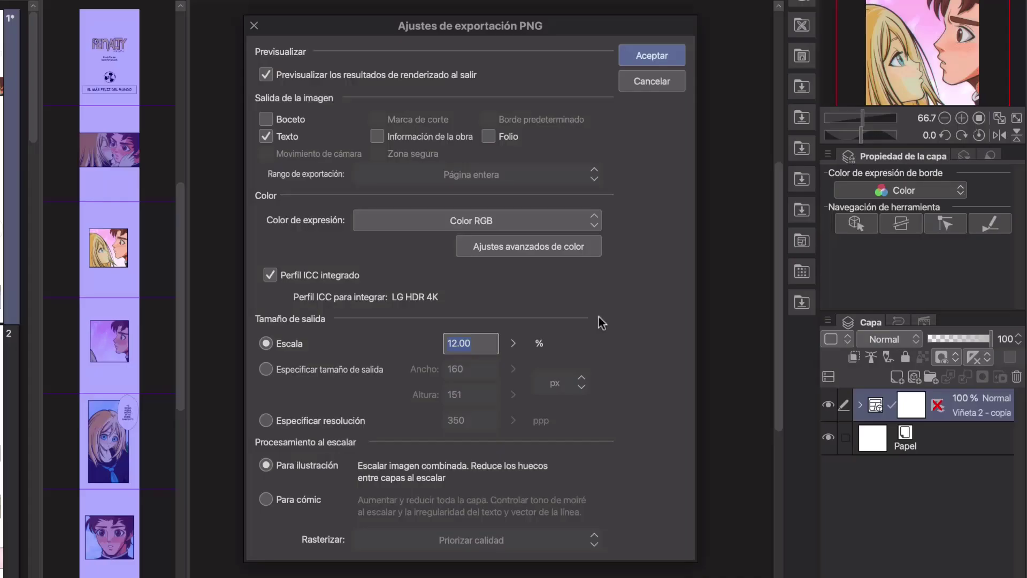
{"action": "left_click", "coordinate": [652, 53]}
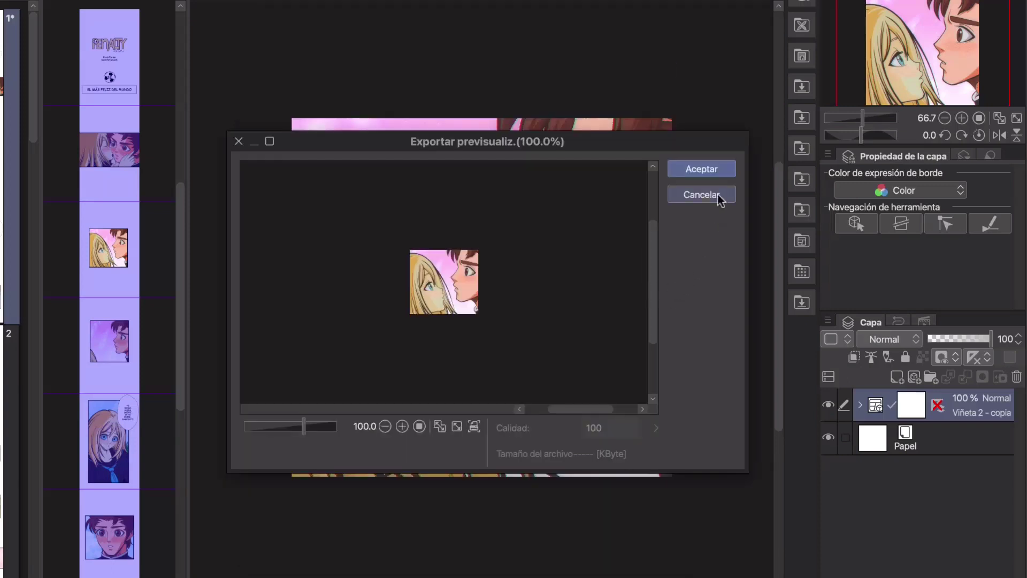
{"action": "left_click", "coordinate": [721, 169]}
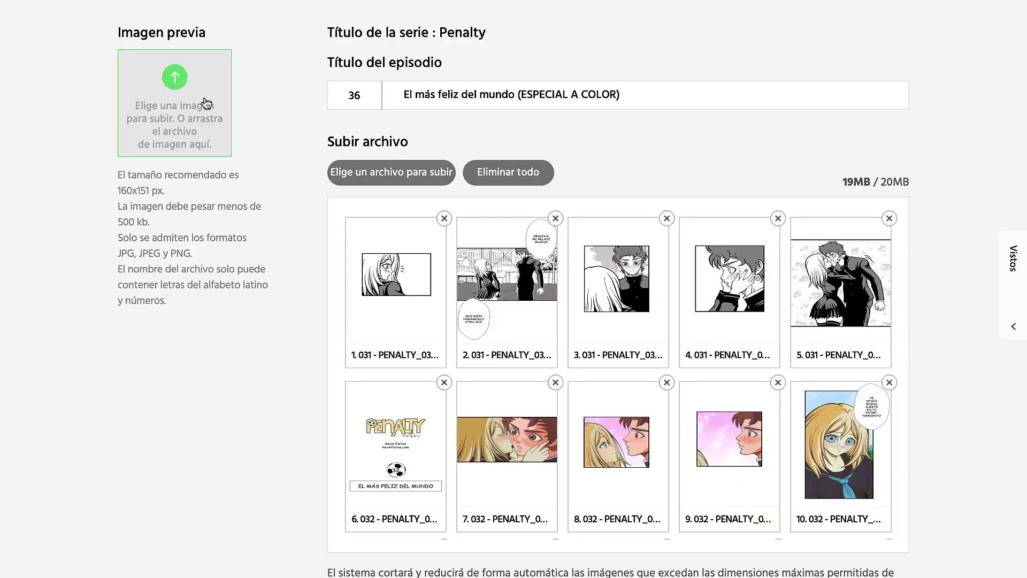
On the WEBTOON episode upload page, upload Portada 32 WEBTOON.png as the episode's preview image.
{"action": "left_click", "coordinate": [207, 106]}
{"action": "left_click", "coordinate": [659, 303]}
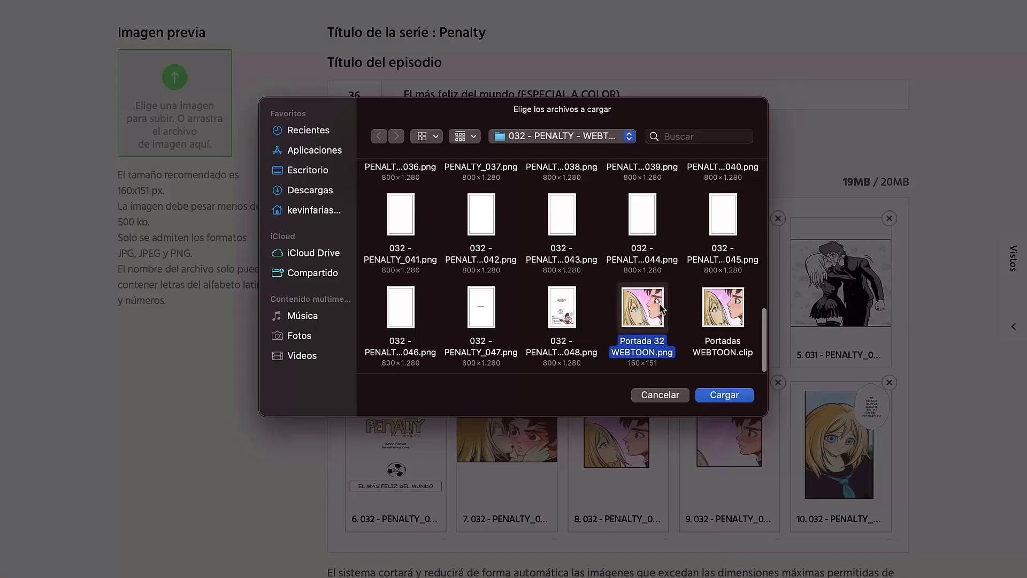
{"action": "left_click", "coordinate": [725, 396]}
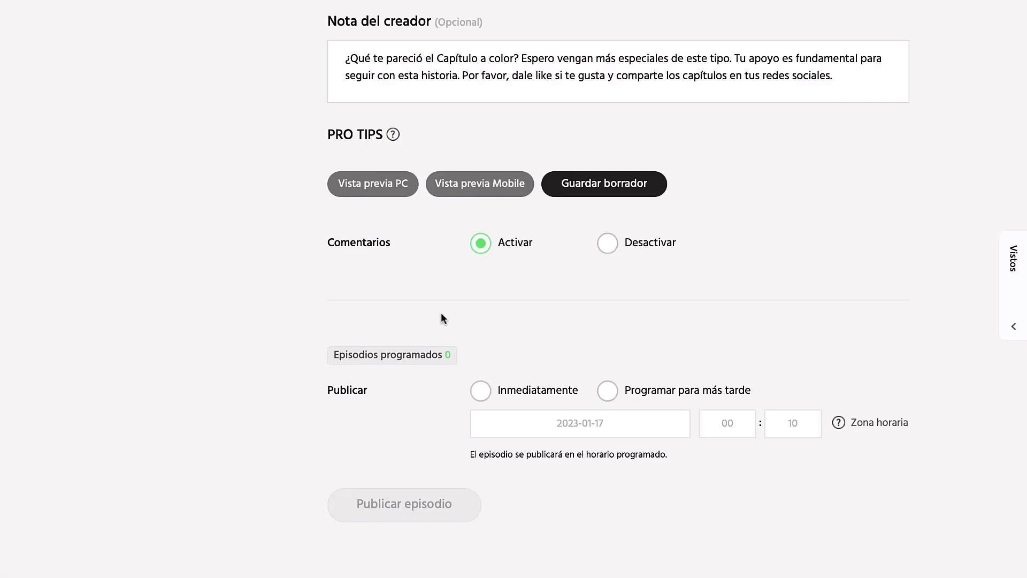
Open the episode's PC preview and read through the panels to check their order and spacing.
{"action": "left_click", "coordinate": [379, 190]}
{"action": "scroll", "coordinate": [953, 395], "scroll_direction": "down", "scroll_amount": 10}
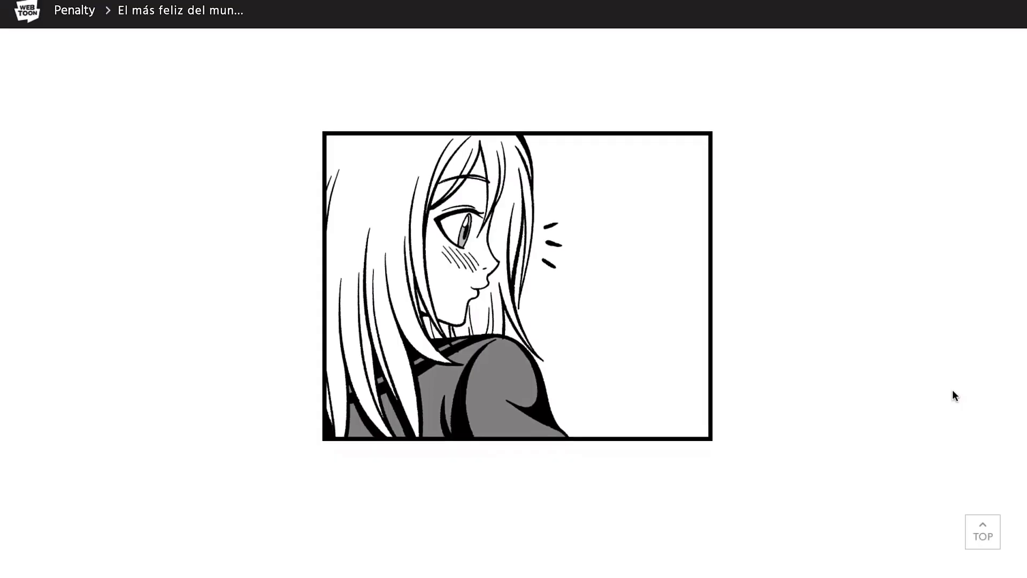
{"action": "scroll", "coordinate": [953, 394], "scroll_direction": "down", "scroll_amount": 15}
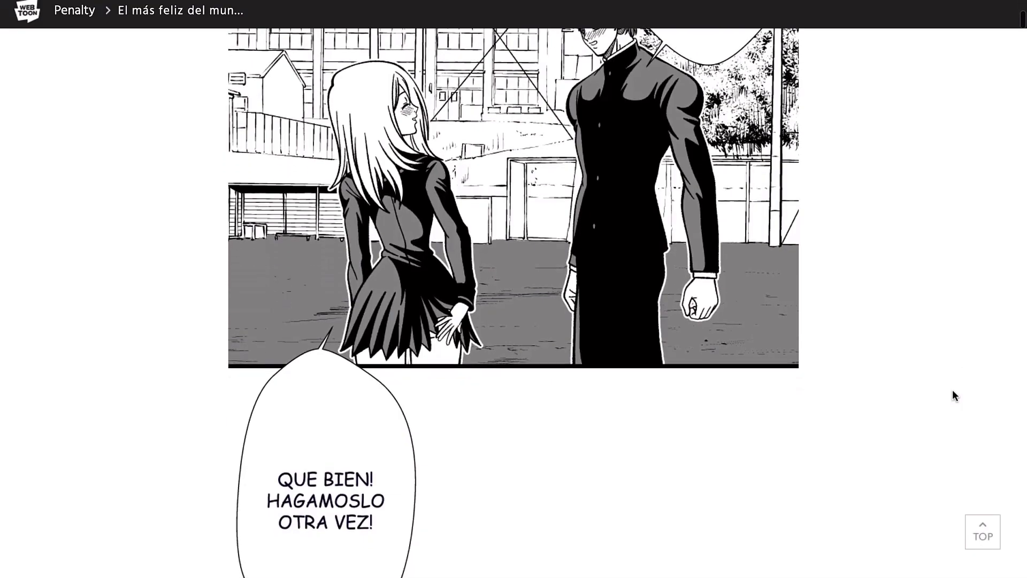
{"action": "scroll", "coordinate": [952, 391], "scroll_direction": "down", "scroll_amount": 15}
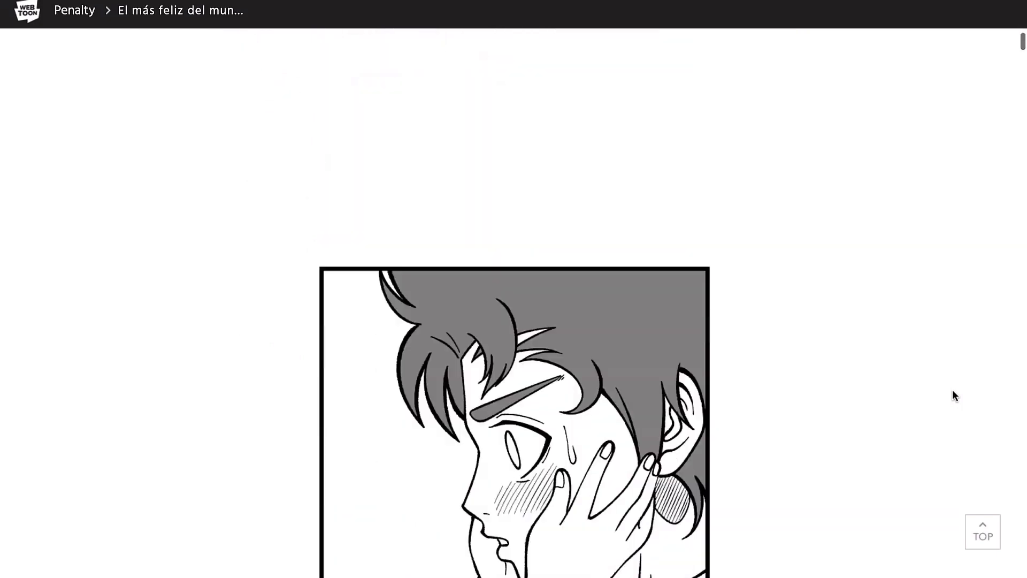
{"action": "scroll", "coordinate": [953, 395], "scroll_direction": "down", "scroll_amount": 15}
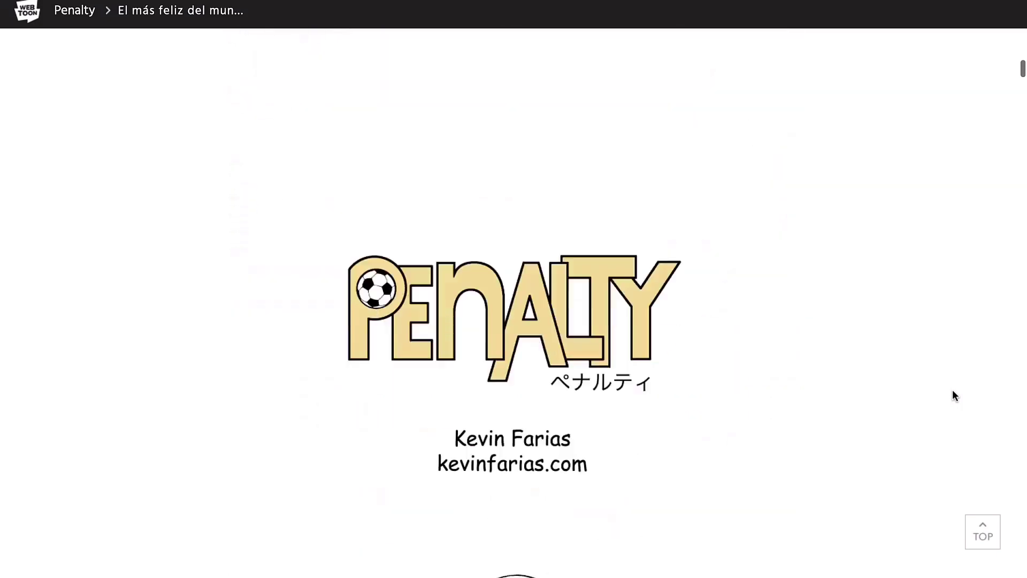
{"action": "scroll", "coordinate": [954, 394], "scroll_direction": "down", "scroll_amount": 15}
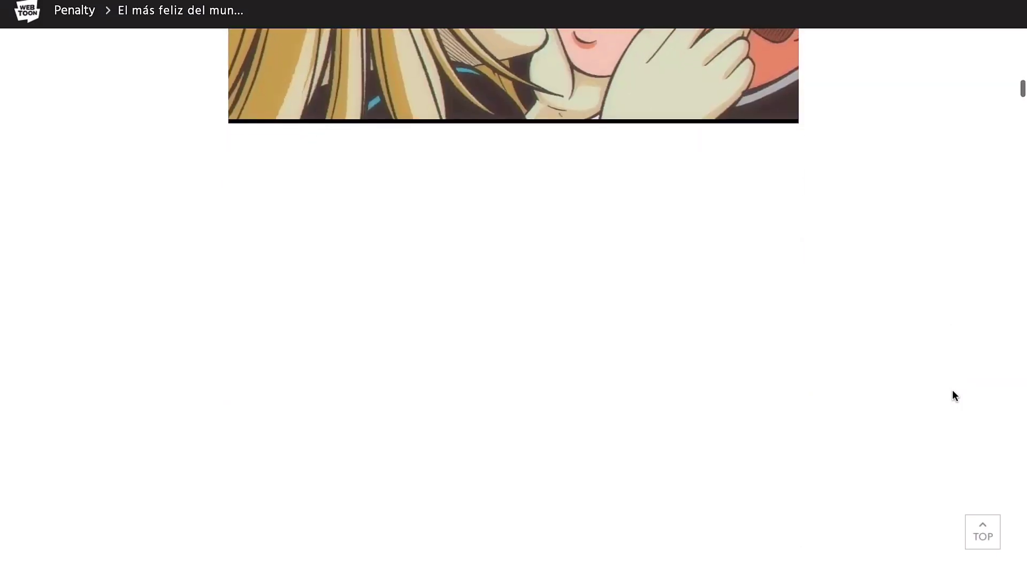
{"action": "scroll", "coordinate": [952, 391], "scroll_direction": "down", "scroll_amount": 15}
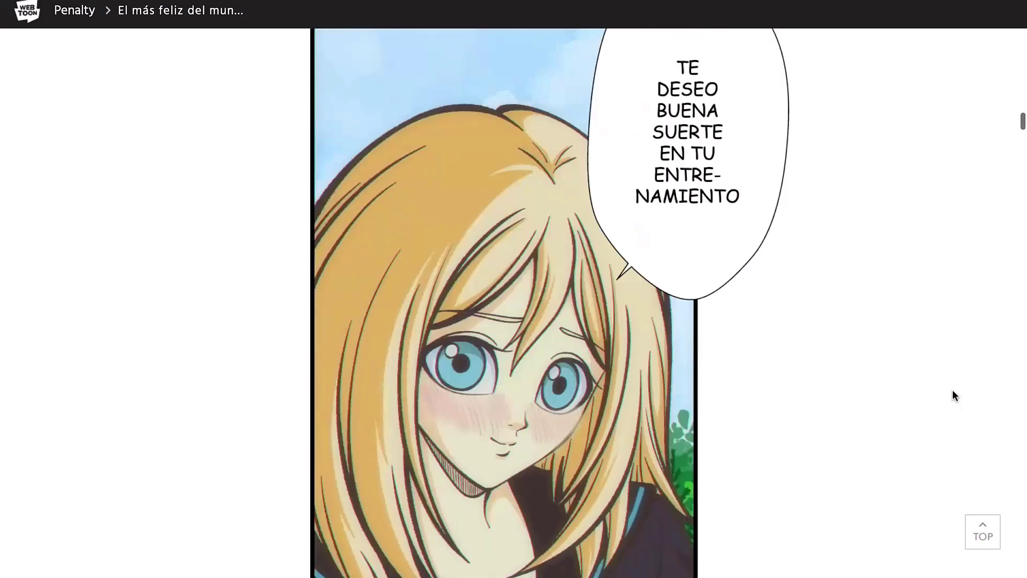
{"action": "scroll", "coordinate": [952, 391], "scroll_direction": "down", "scroll_amount": 15}
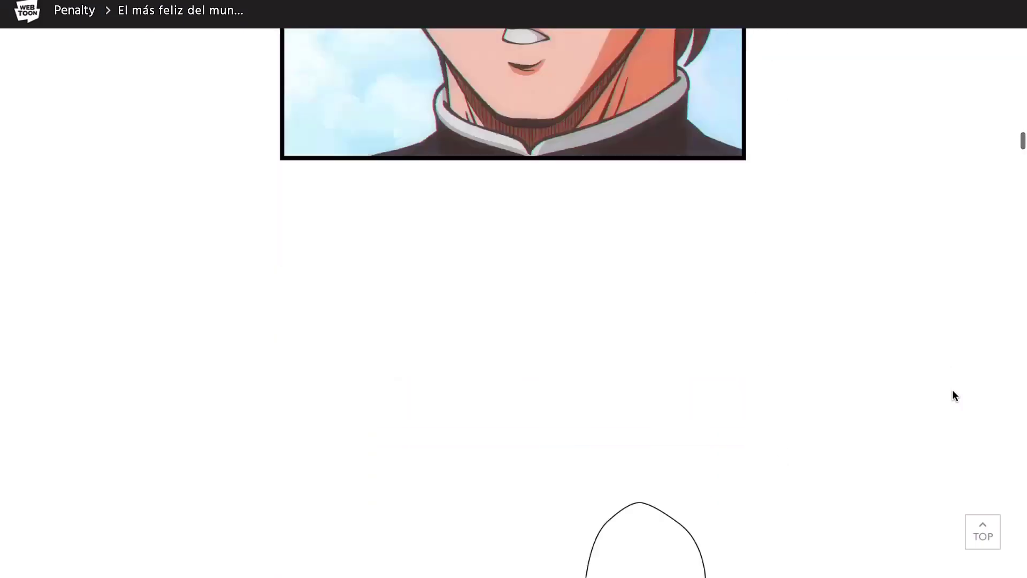
{"action": "scroll", "coordinate": [955, 395], "scroll_direction": "down", "scroll_amount": 12}
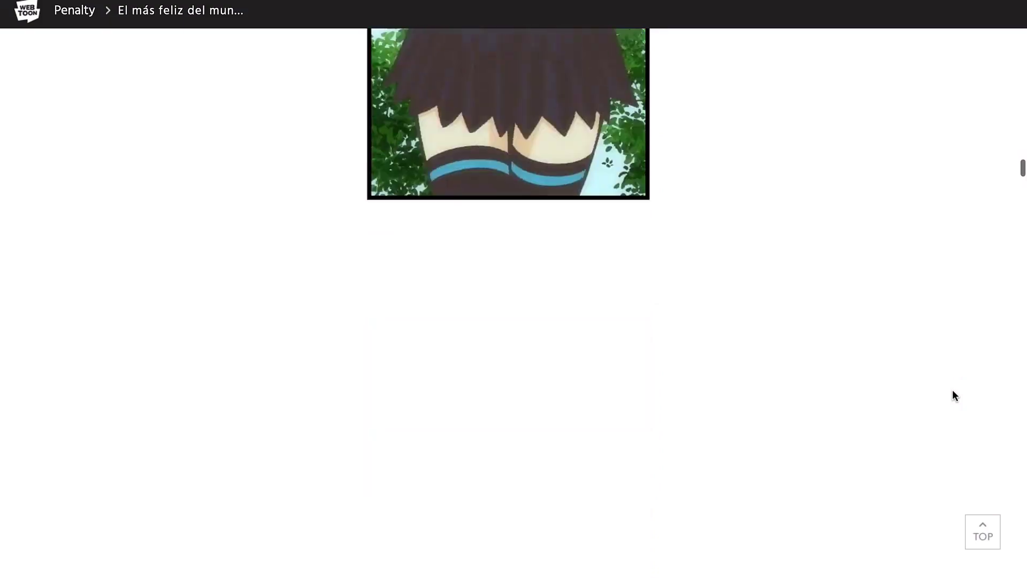
Open the episode's mobile preview and read through the panels to check how they fit a phone screen.
{"action": "left_click", "coordinate": [465, 188]}
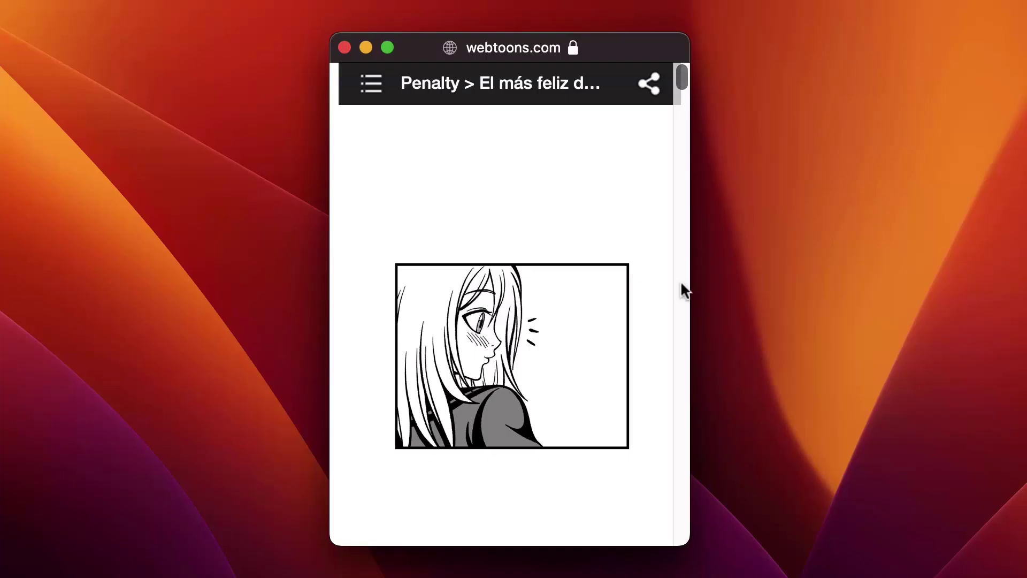
{"action": "scroll", "coordinate": [682, 285], "scroll_direction": "down", "scroll_amount": 10}
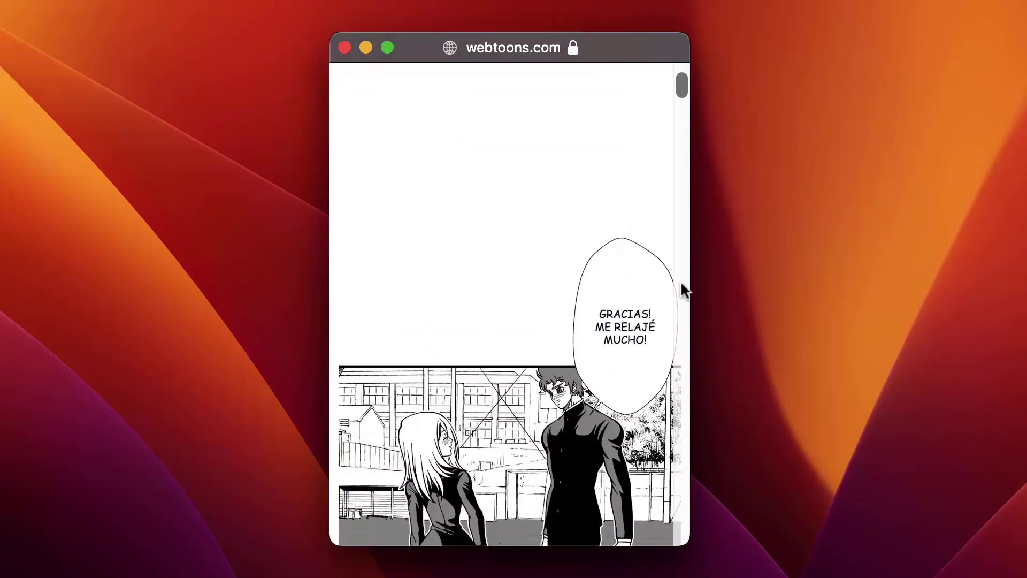
{"action": "scroll", "coordinate": [682, 284], "scroll_direction": "down", "scroll_amount": 10}
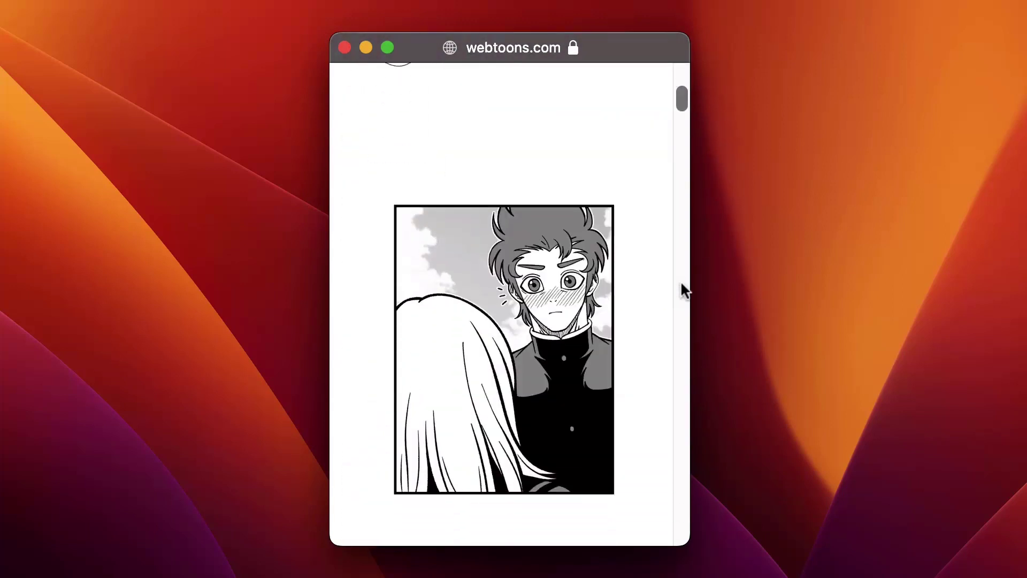
{"action": "scroll", "coordinate": [683, 289], "scroll_direction": "down", "scroll_amount": 5}
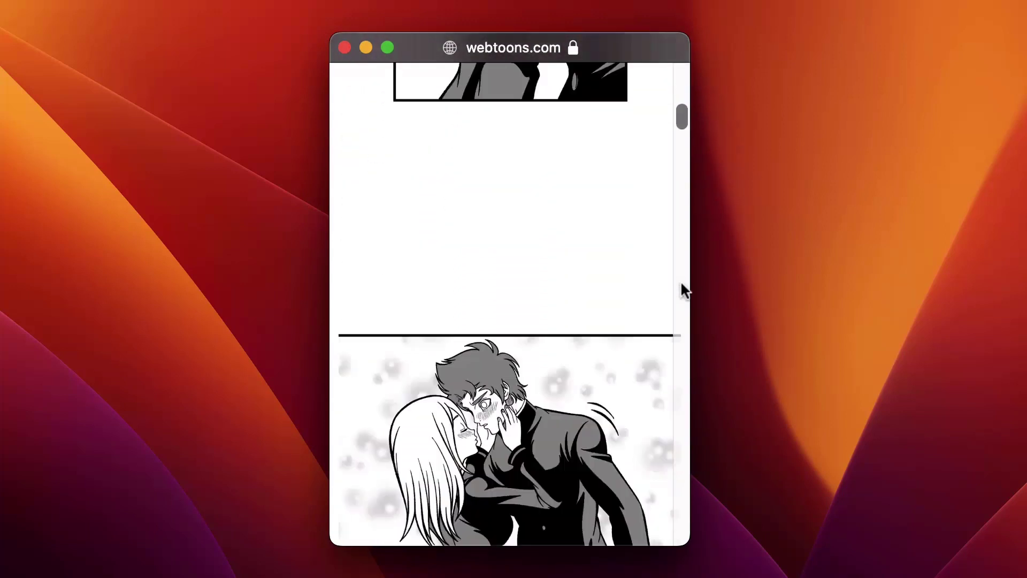
{"action": "scroll", "coordinate": [681, 284], "scroll_direction": "down", "scroll_amount": 10}
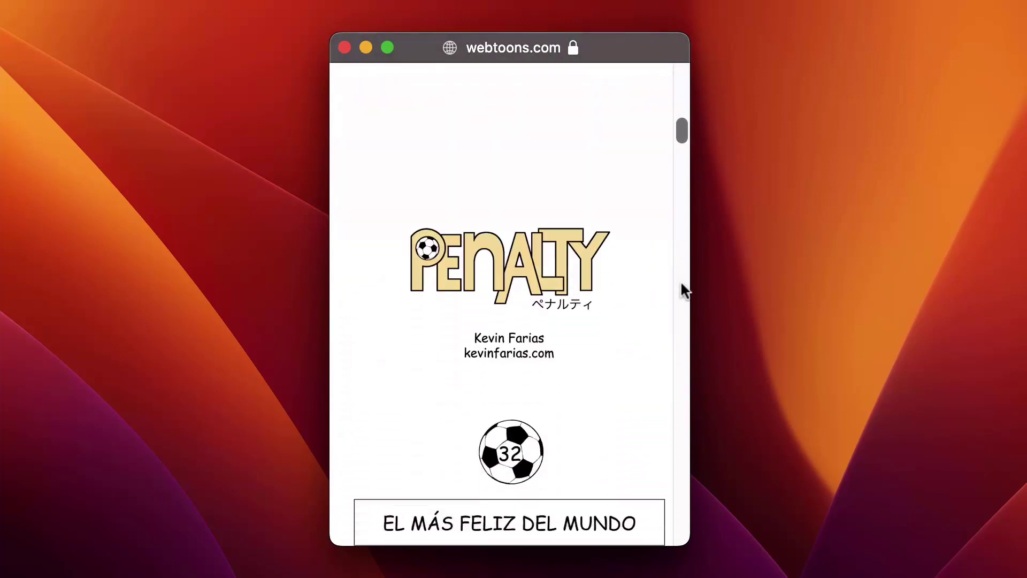
{"action": "scroll", "coordinate": [681, 284], "scroll_direction": "down", "scroll_amount": 8}
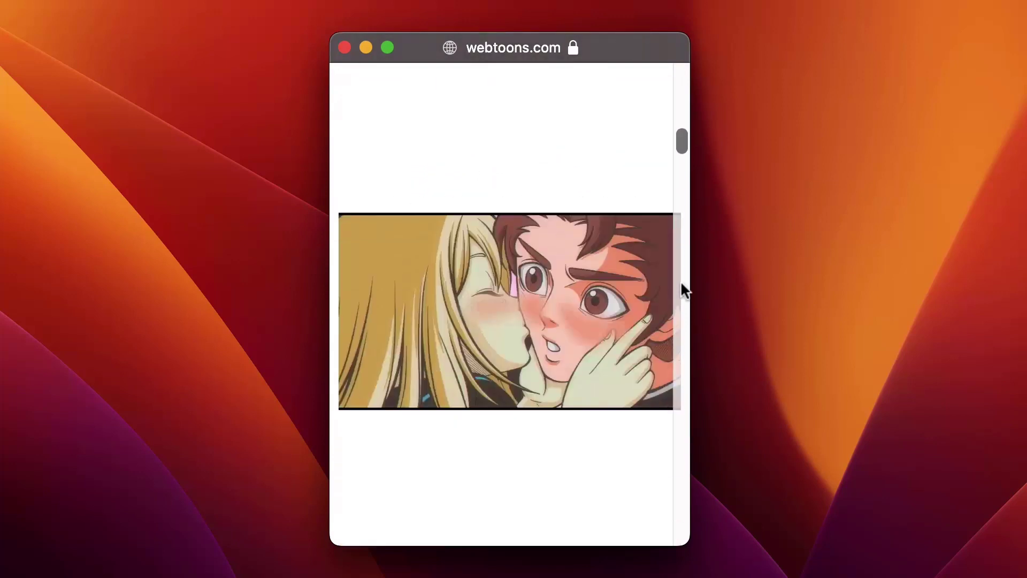
{"action": "scroll", "coordinate": [682, 284], "scroll_direction": "down", "scroll_amount": 8}
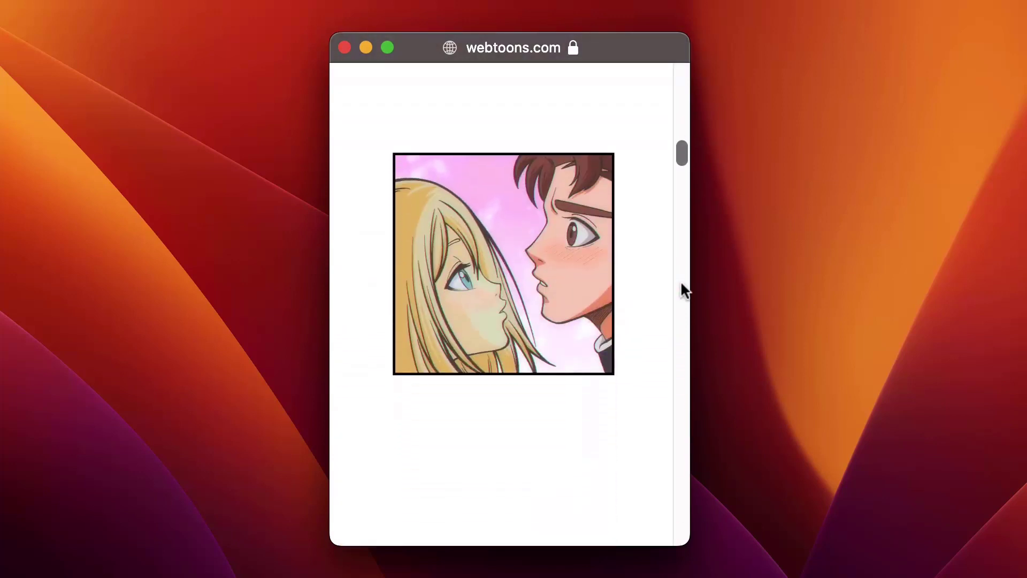
{"action": "scroll", "coordinate": [685, 290], "scroll_direction": "down", "scroll_amount": 8}
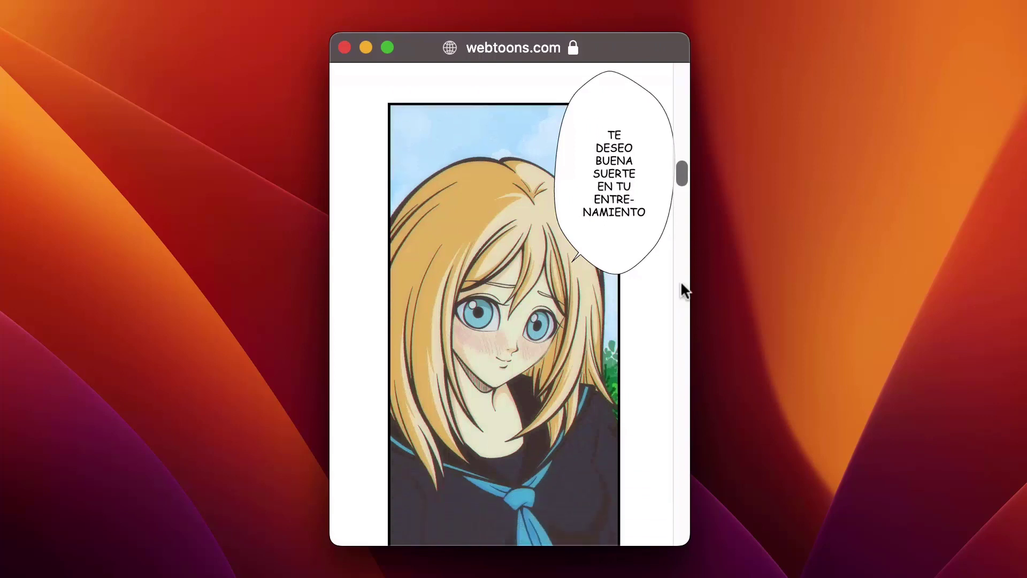
{"action": "scroll", "coordinate": [681, 284], "scroll_direction": "down", "scroll_amount": 8}
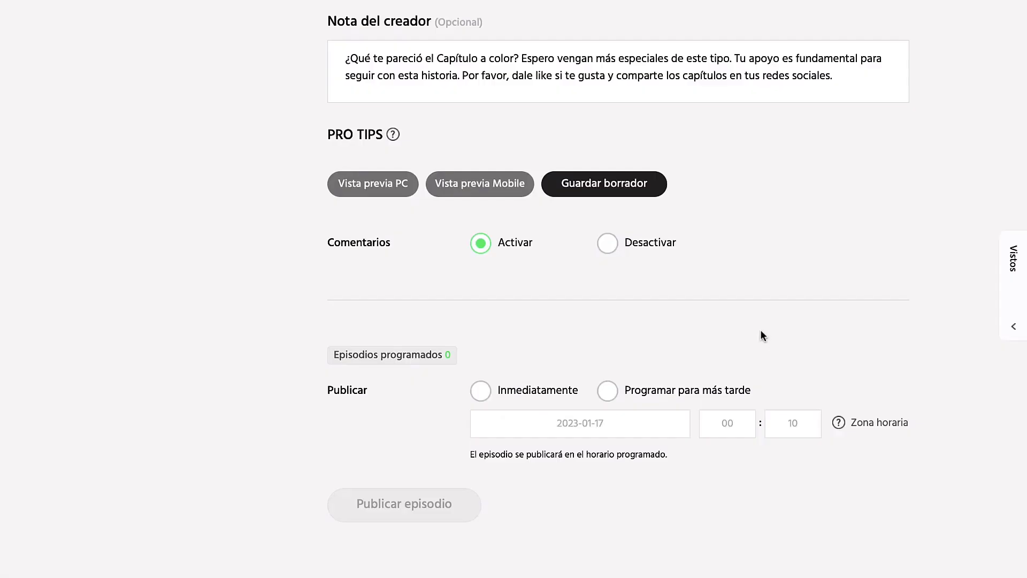
Choose immediate publication for the episode, try the schedule-for-later option, and save the episode as a draft.
{"action": "left_click", "coordinate": [534, 396]}
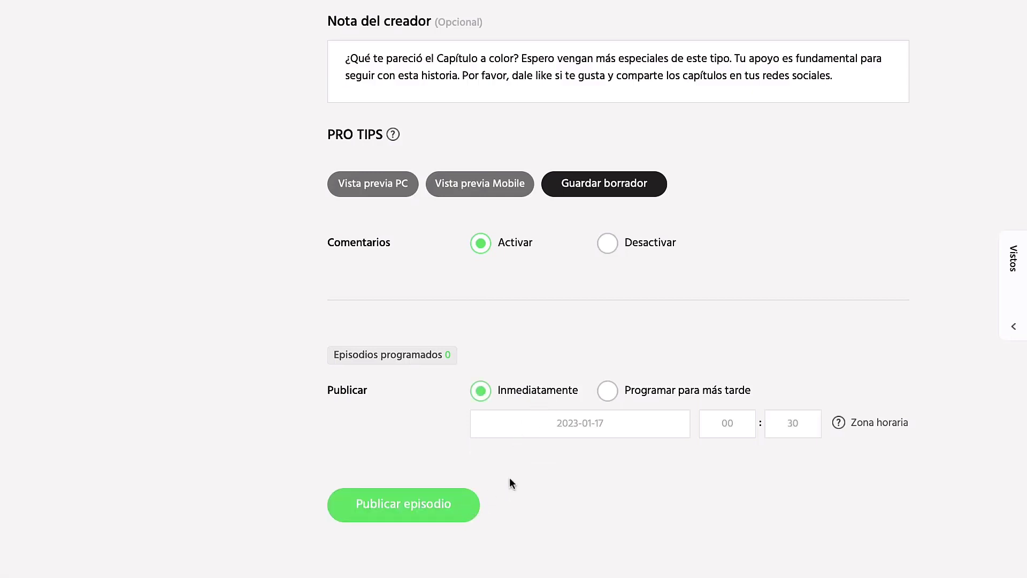
{"action": "left_click", "coordinate": [651, 392]}
{"action": "mouse_move", "coordinate": [661, 197]}
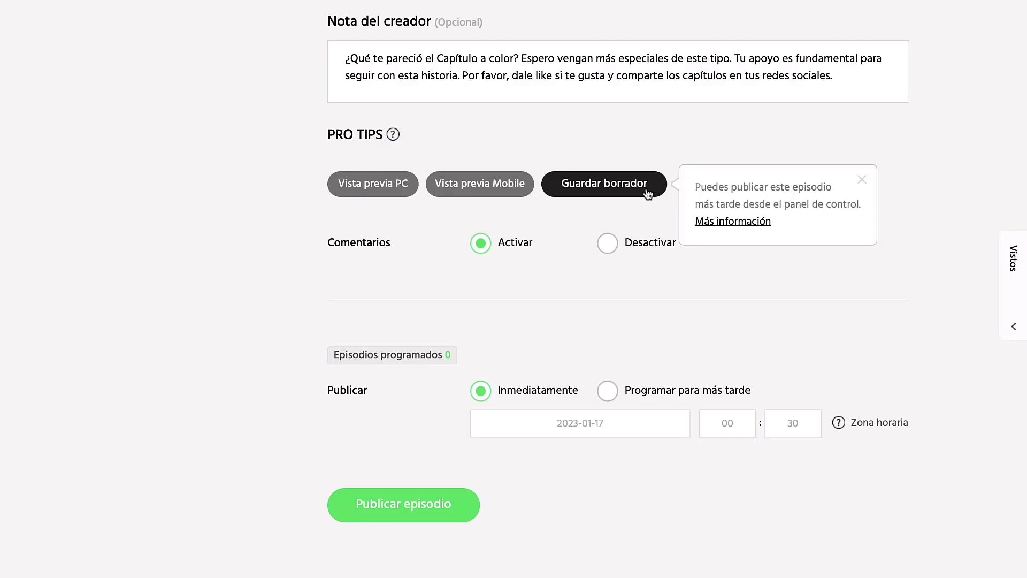
{"action": "left_click", "coordinate": [648, 193]}
{"action": "left_click", "coordinate": [544, 336]}
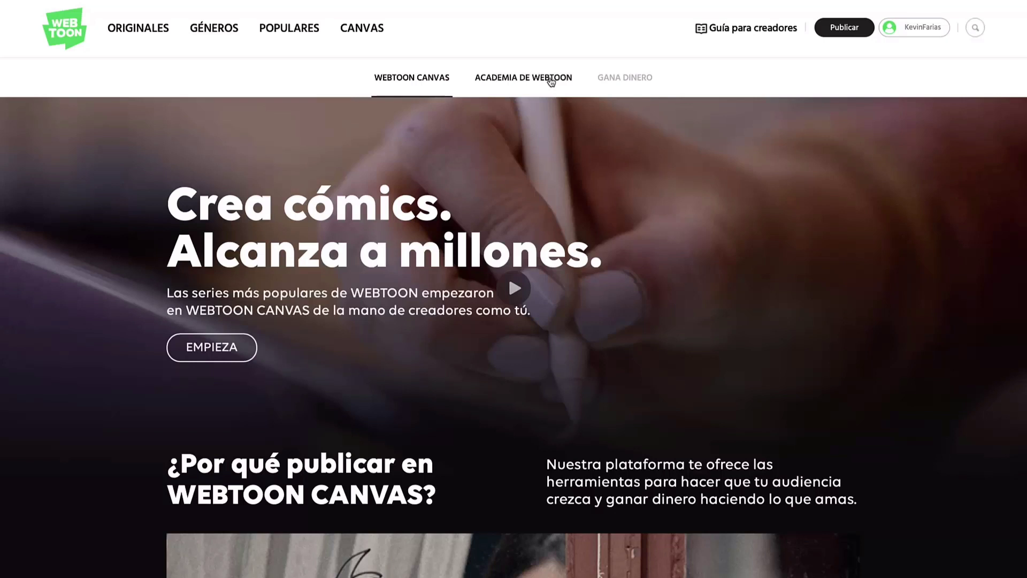
Open the Academia de WEBTOON resources and go to the Por dónde empezar tutorials for creators.
{"action": "left_click", "coordinate": [551, 80]}
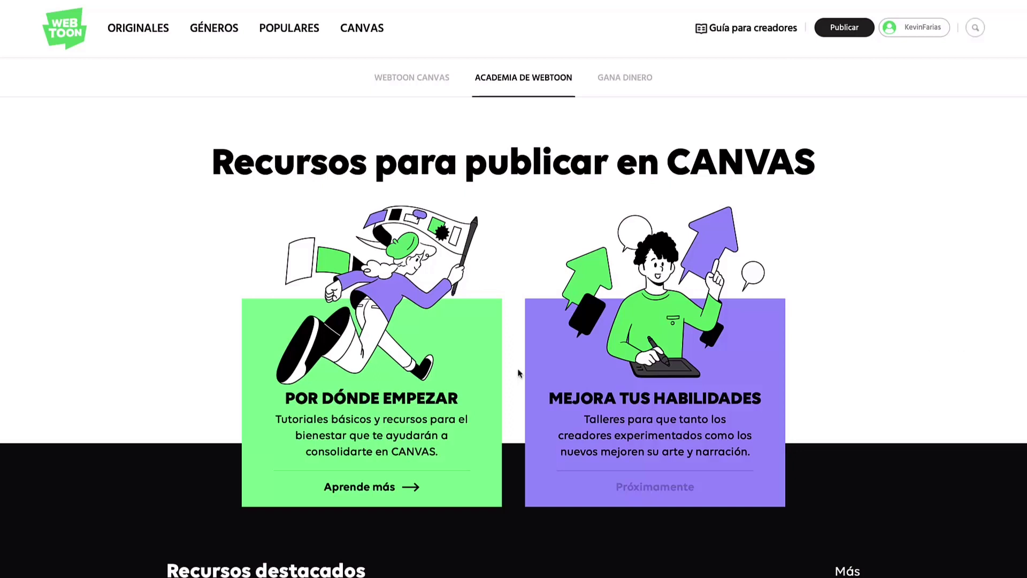
{"action": "left_click", "coordinate": [355, 488]}
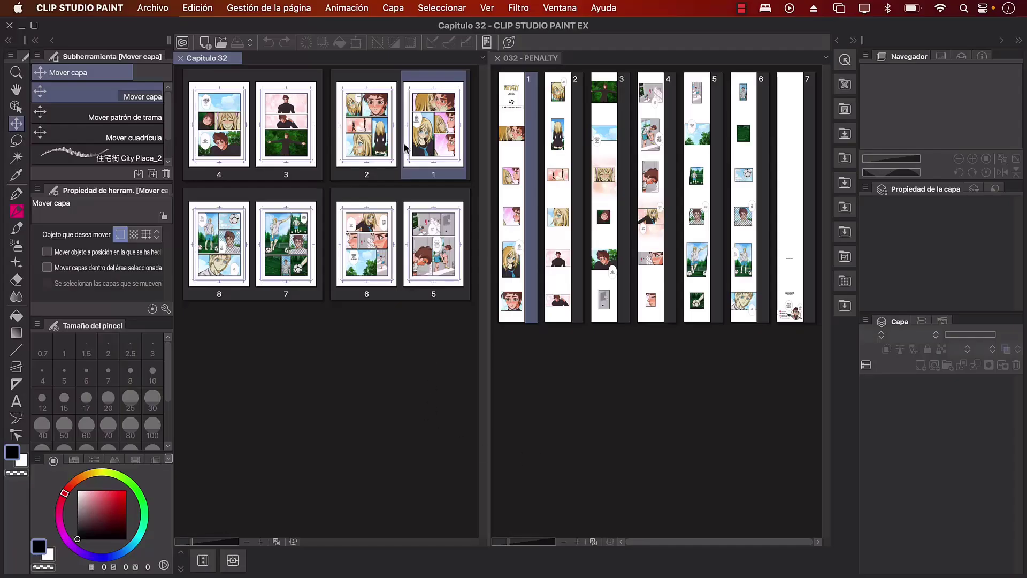
Open page 1 of Capitulo 32 and the first strip of 032 - PENALTY to compare the print and webtoon layouts.
{"action": "double_click", "coordinate": [436, 140]}
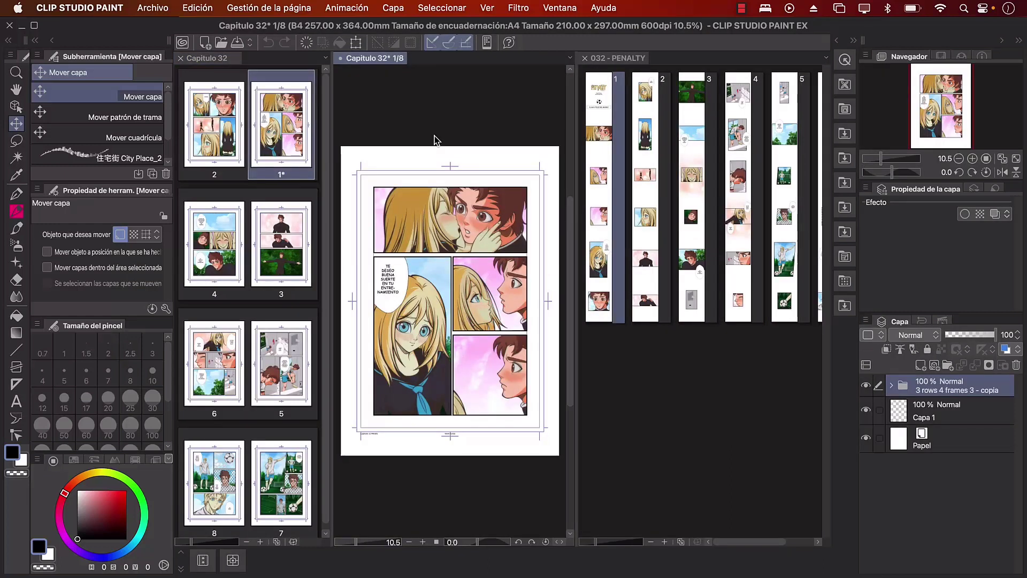
{"action": "left_click", "coordinate": [598, 135]}
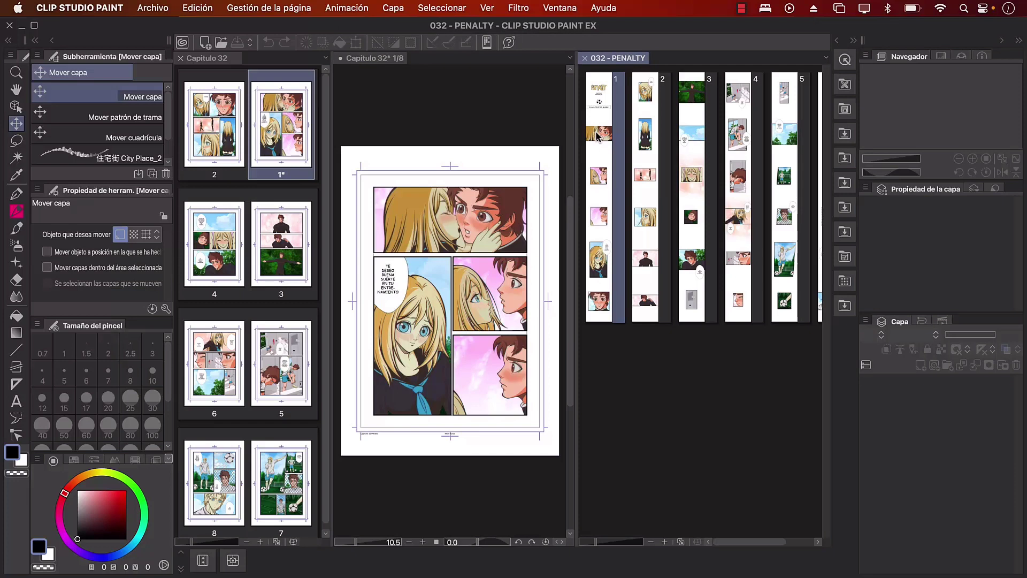
{"action": "double_click", "coordinate": [598, 135]}
{"action": "scroll", "coordinate": [827, 238], "scroll_direction": "down", "scroll_amount": 2}
{"action": "left_click_drag", "start_coordinate": [826, 238], "coordinate": [821, 213]}
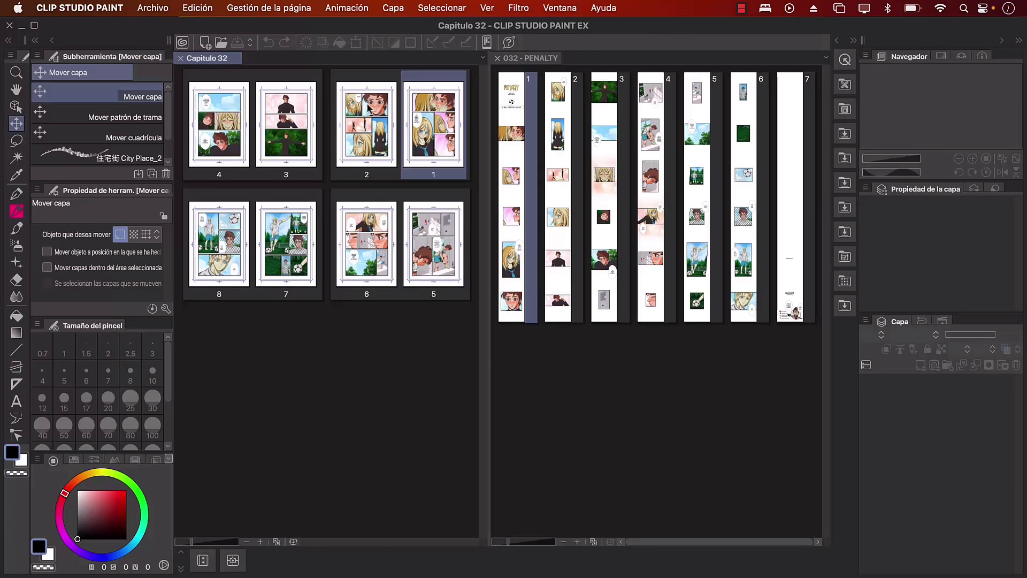
Open the 3D binding preview of Capitulo 32 and leaf through the spreads from pages 2-1 to 8-7.
{"action": "left_click", "coordinate": [156, 13]}
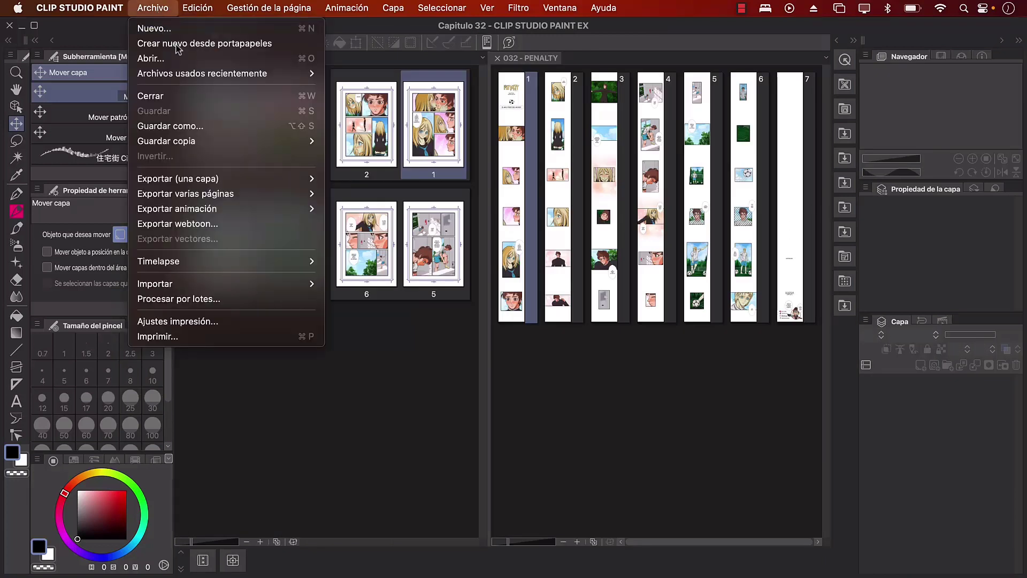
{"action": "mouse_move", "coordinate": [282, 196]}
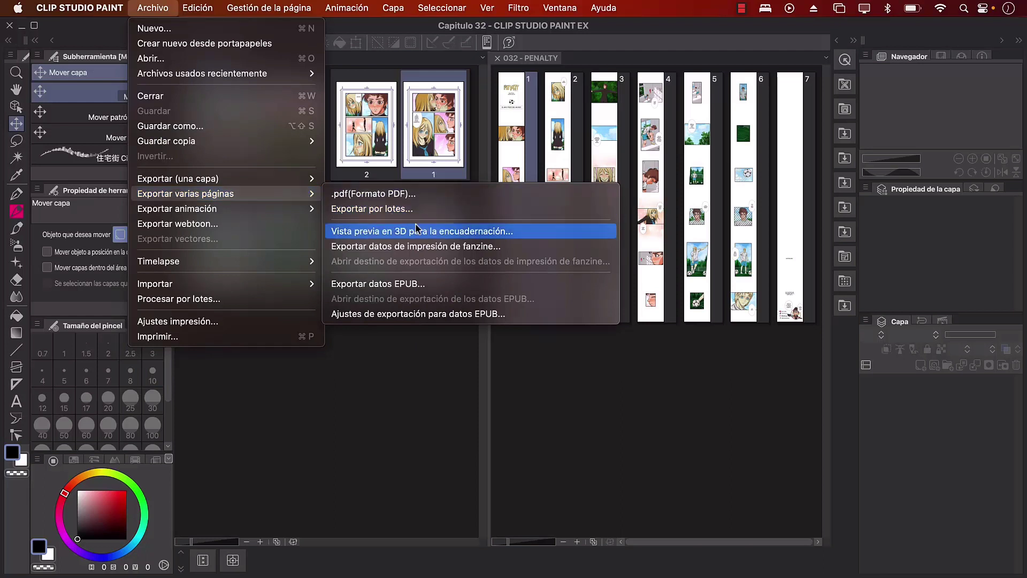
{"action": "left_click", "coordinate": [565, 230]}
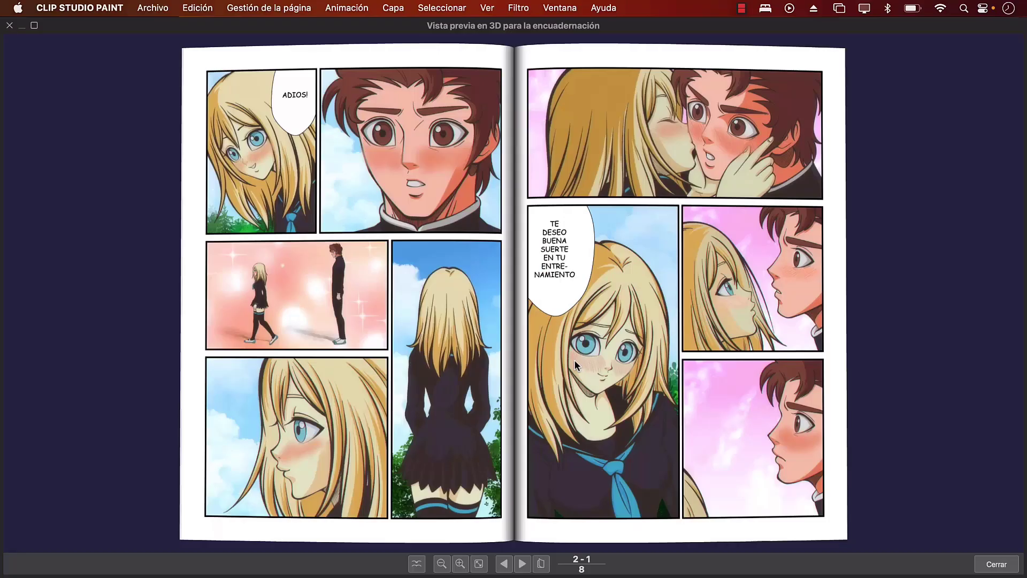
{"action": "left_click", "coordinate": [193, 62]}
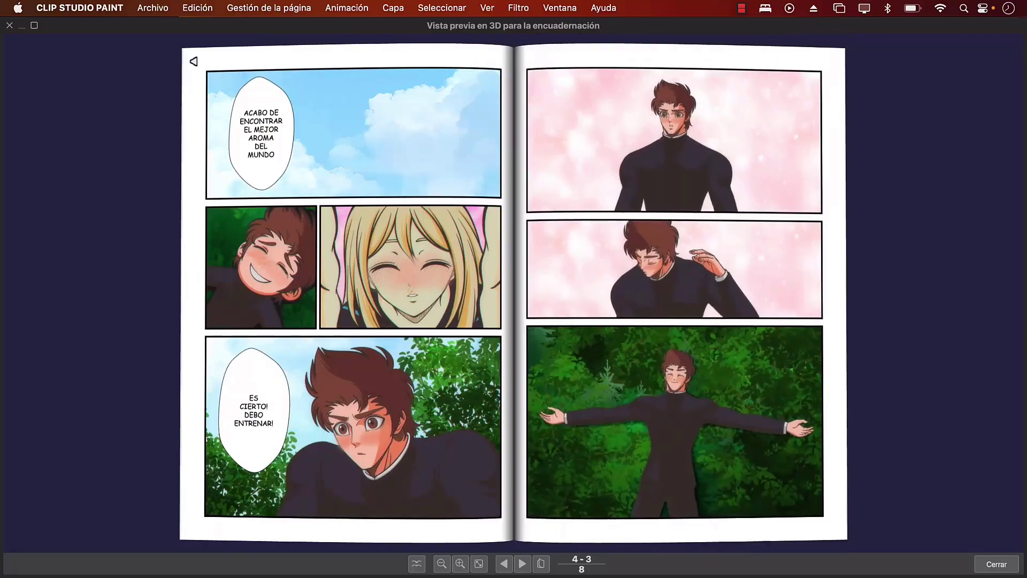
{"action": "left_click", "coordinate": [194, 62]}
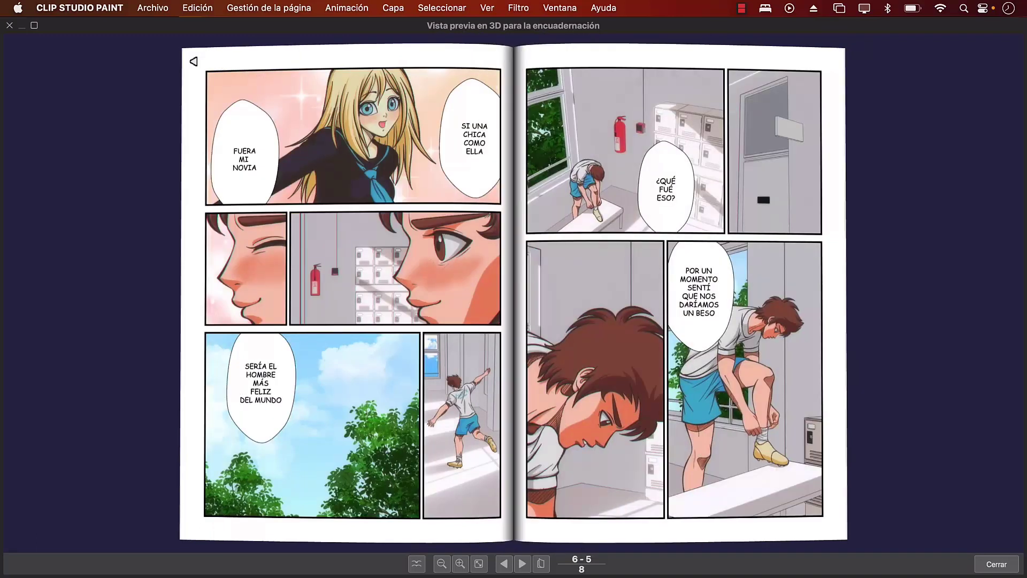
{"action": "left_click", "coordinate": [193, 62]}
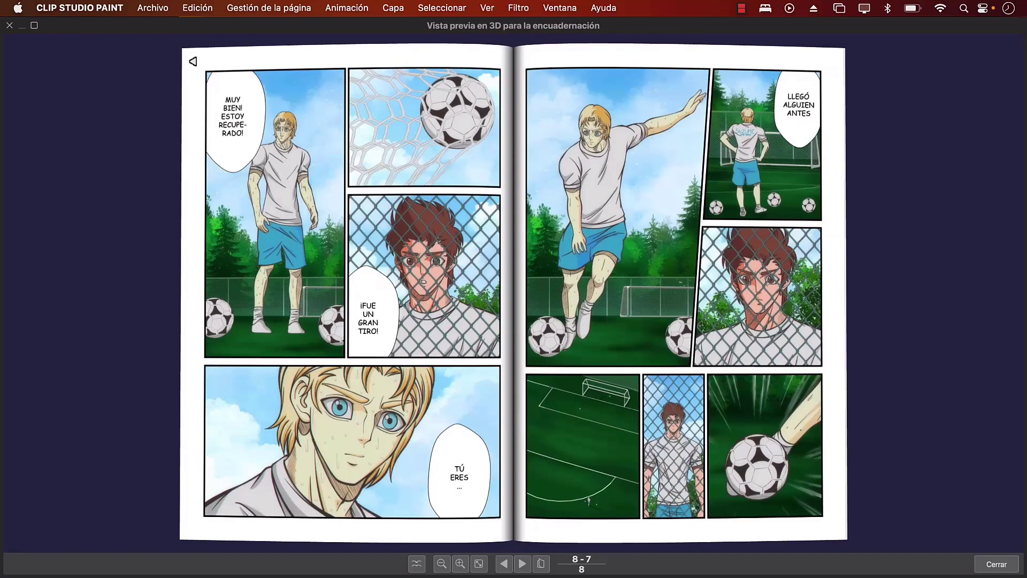